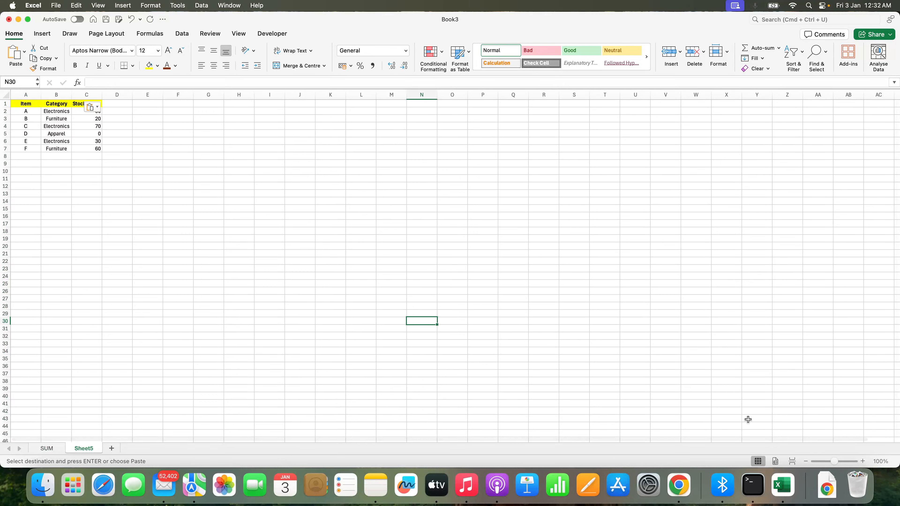
In C9, enter a COUNT formula counting the Stock Level values in C2:C7
{"action": "left_click", "coordinate": [863, 461]}
{"action": "left_click", "coordinate": [862, 461]}
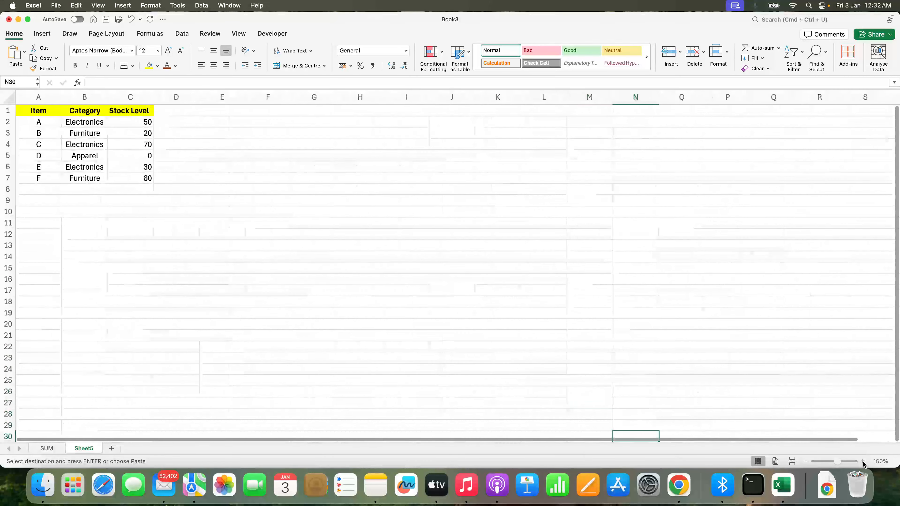
{"action": "left_click", "coordinate": [862, 461]}
{"action": "left_click", "coordinate": [862, 461]}
{"action": "scroll", "coordinate": [705, 361], "scroll_direction": "up", "scroll_amount": 4}
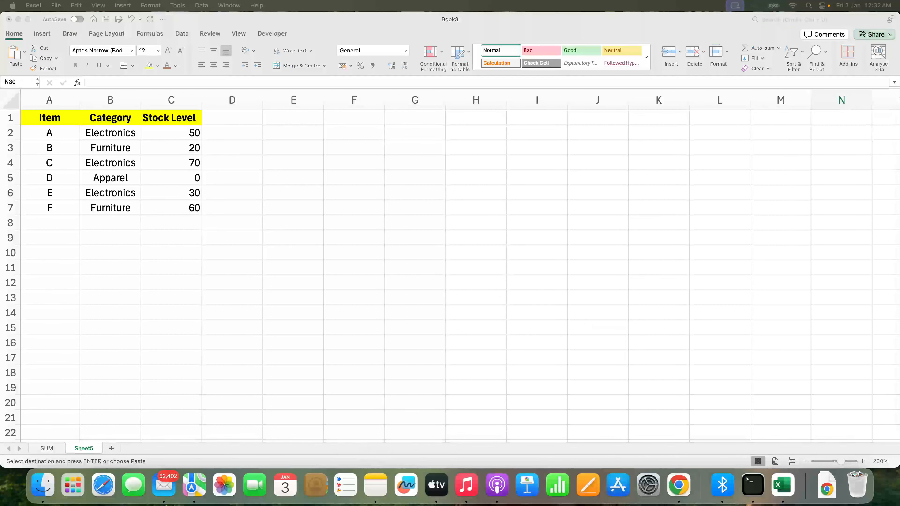
{"action": "left_click", "coordinate": [862, 460]}
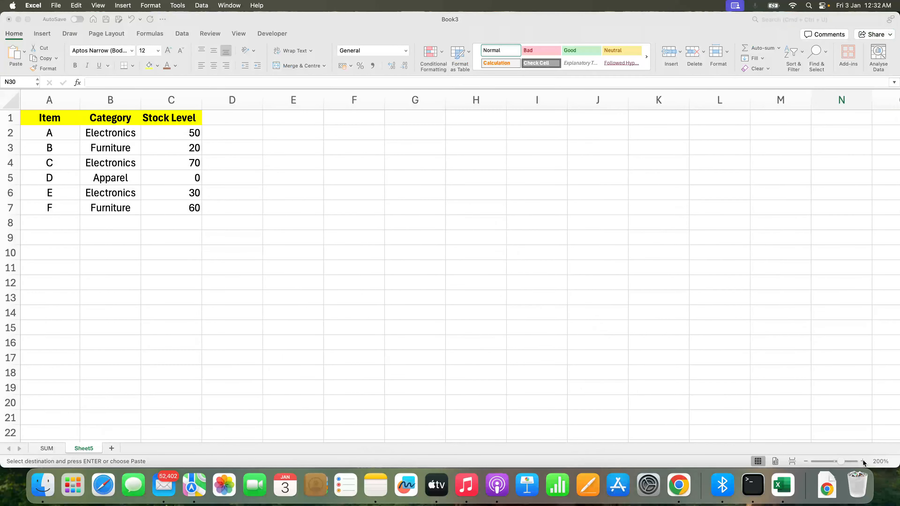
{"action": "left_click", "coordinate": [862, 461]}
{"action": "left_click", "coordinate": [125, 270]}
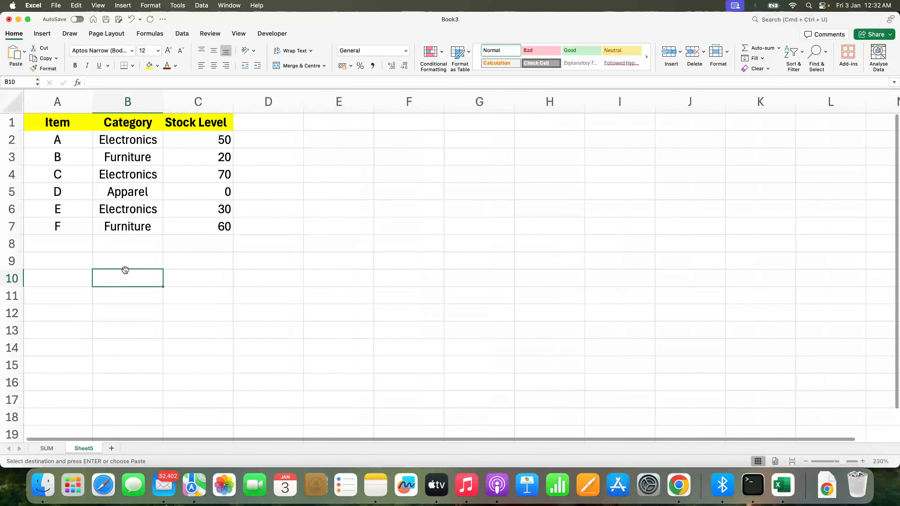
{"action": "left_click", "coordinate": [93, 266]}
{"action": "left_click_drag", "start_coordinate": [210, 139], "coordinate": [205, 227]}
{"action": "left_click", "coordinate": [207, 261]}
{"action": "type", "text": "=coun"}
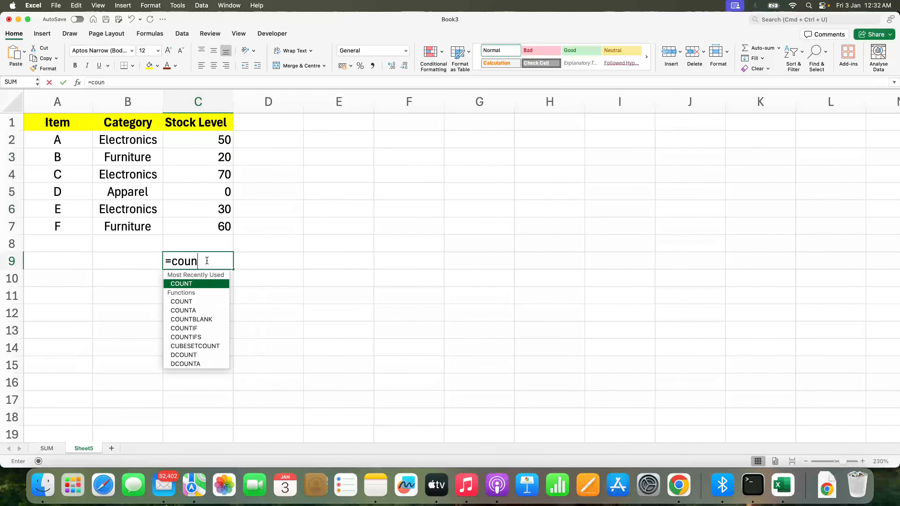
{"action": "key", "text": "Tab"}
{"action": "left_click_drag", "start_coordinate": [218, 140], "coordinate": [213, 227]}
{"action": "type", "text": ")"}
{"action": "key", "text": "Return"}
{"action": "key", "text": "Up"}
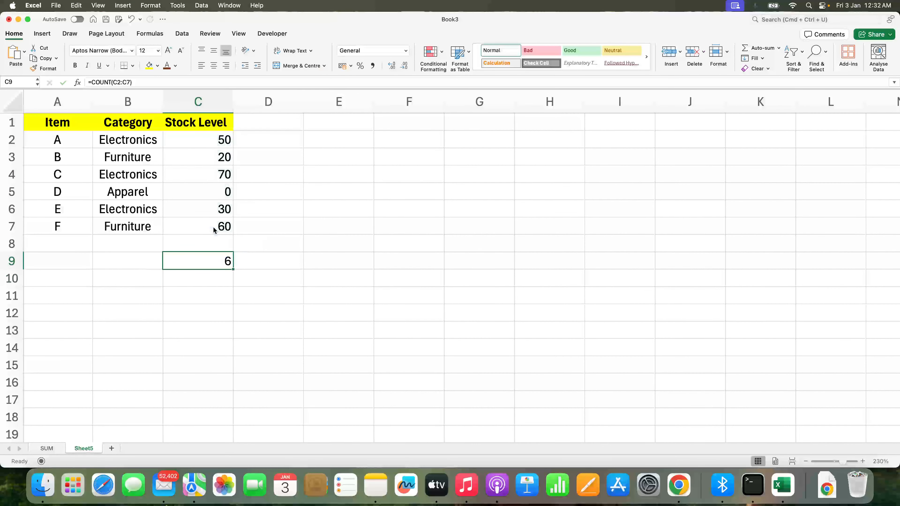
In C10, enter a COUNT formula over the Category cells B2:B7
{"action": "left_click_drag", "start_coordinate": [216, 140], "coordinate": [215, 224]}
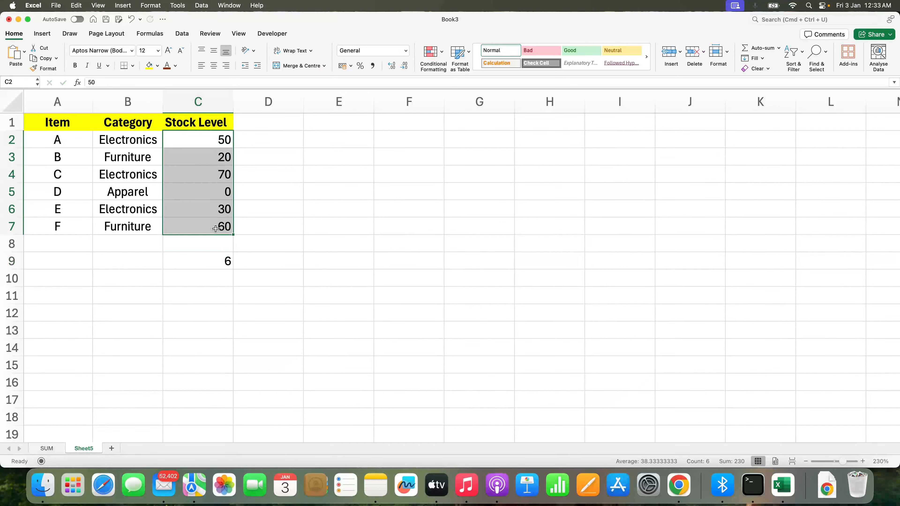
{"action": "left_click", "coordinate": [216, 267]}
{"action": "key", "text": "Down"}
{"action": "left_click_drag", "start_coordinate": [145, 141], "coordinate": [145, 222]}
{"action": "left_click", "coordinate": [206, 280]}
{"action": "type", "text": "=count("}
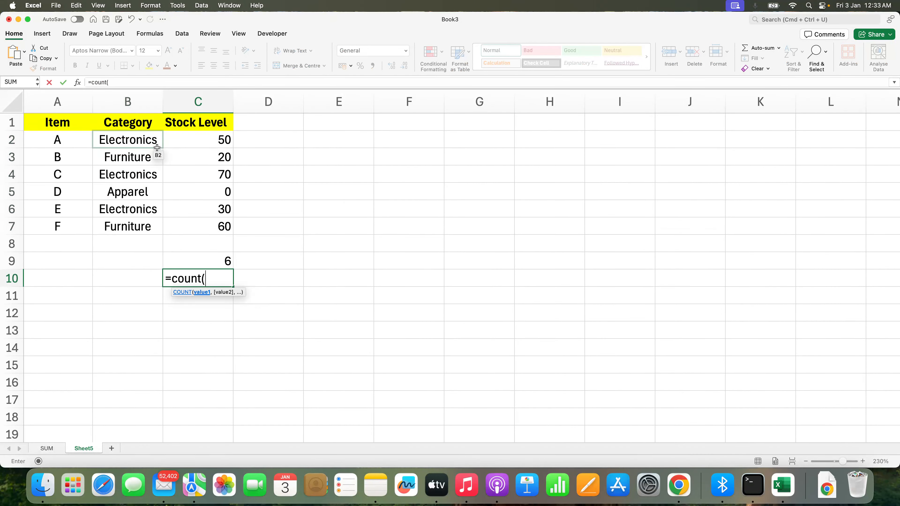
{"action": "left_click_drag", "start_coordinate": [146, 140], "coordinate": [144, 222]}
{"action": "key", "text": "Return"}
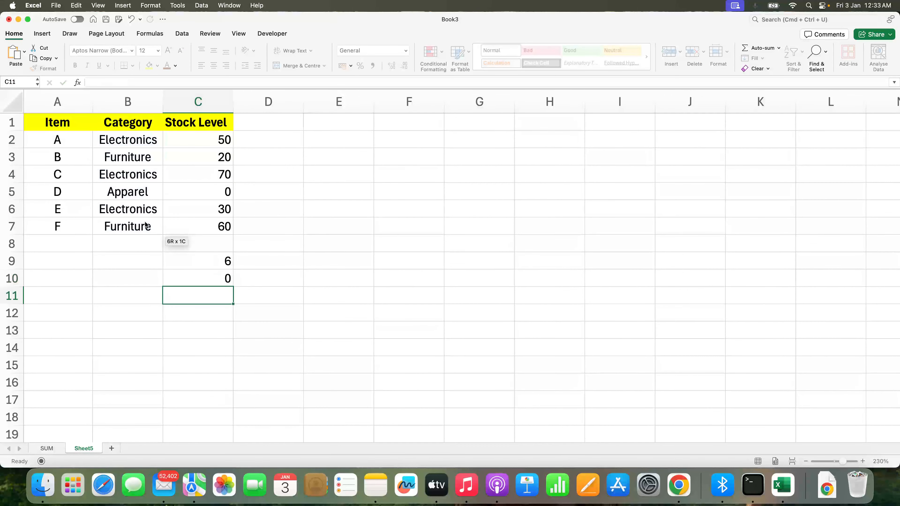
Label B9 as 'Count for Numbers'
{"action": "key", "text": "Up"}
{"action": "key", "text": "Left"}
{"action": "type", "text": "Count for Numbers"}
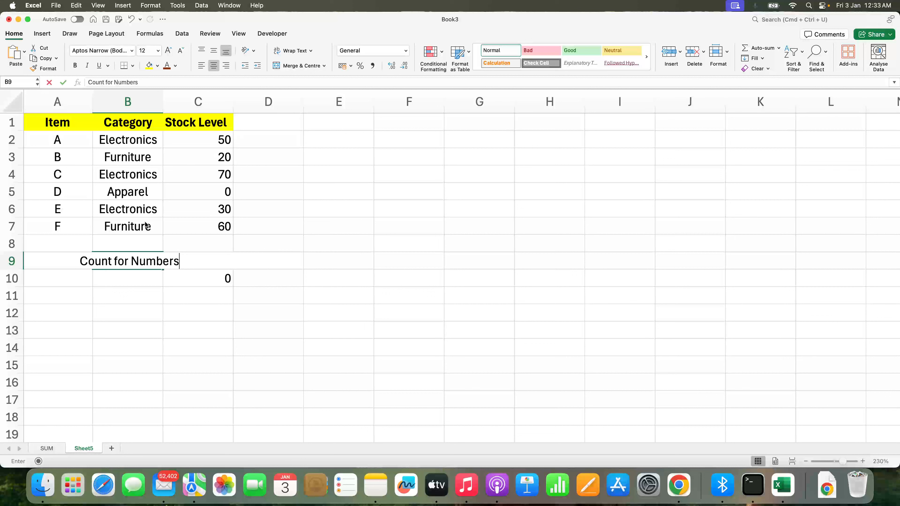
{"action": "key", "text": "Return"}
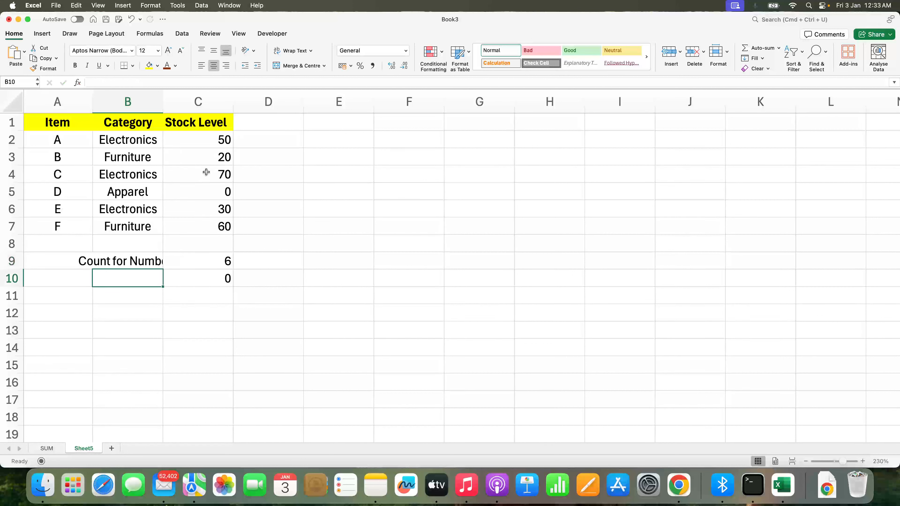
Autofit column B to its contents and label B10 as 'Count for Text'
{"action": "double_click", "coordinate": [164, 105]}
{"action": "type", "text": "Count fo"}
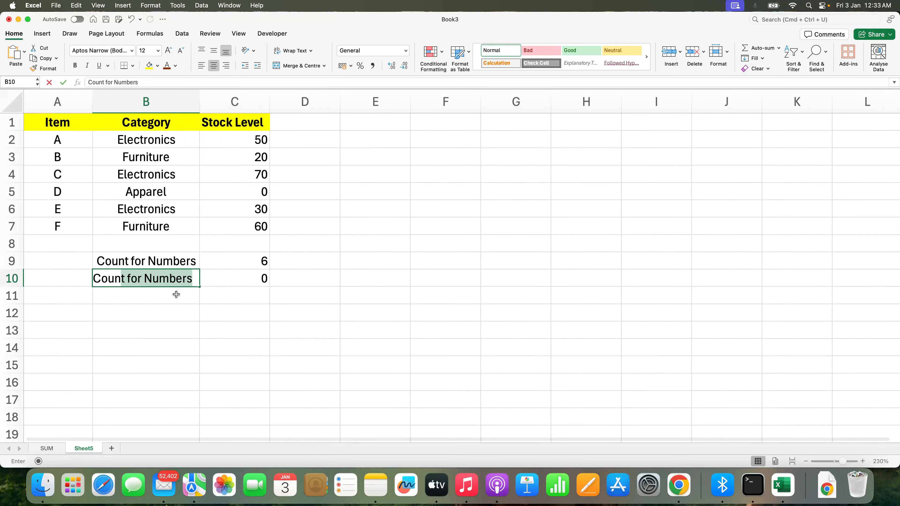
{"action": "type", "text": "r Yex"}
{"action": "key", "text": "BackSpace"}
{"action": "key", "text": "BackSpace"}
{"action": "key", "text": "BackSpace"}
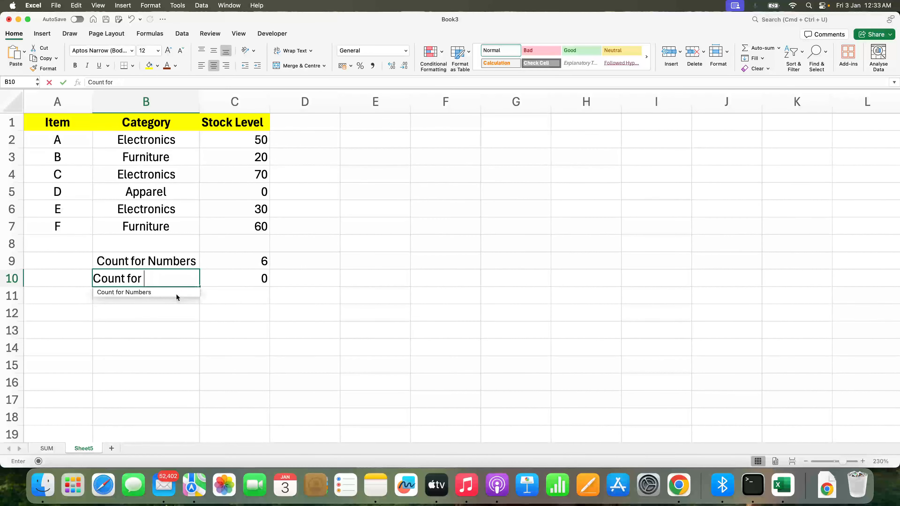
{"action": "type", "text": "Text"}
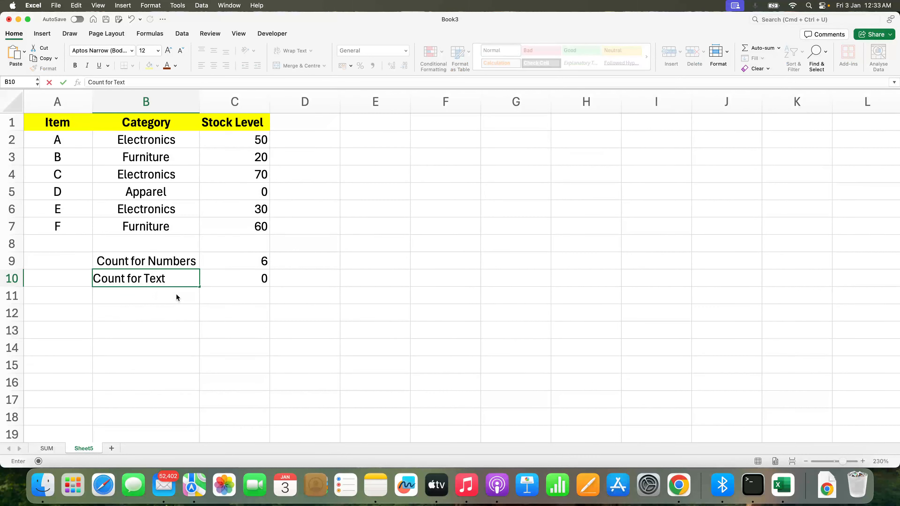
{"action": "key", "text": "Tab"}
Label E9 as 'CountA for Numbers' and widen column E to fit the label
{"action": "key", "text": "Left"}
{"action": "key", "text": "Up"}
{"action": "key", "text": "Down"}
{"action": "key", "text": "Right"}
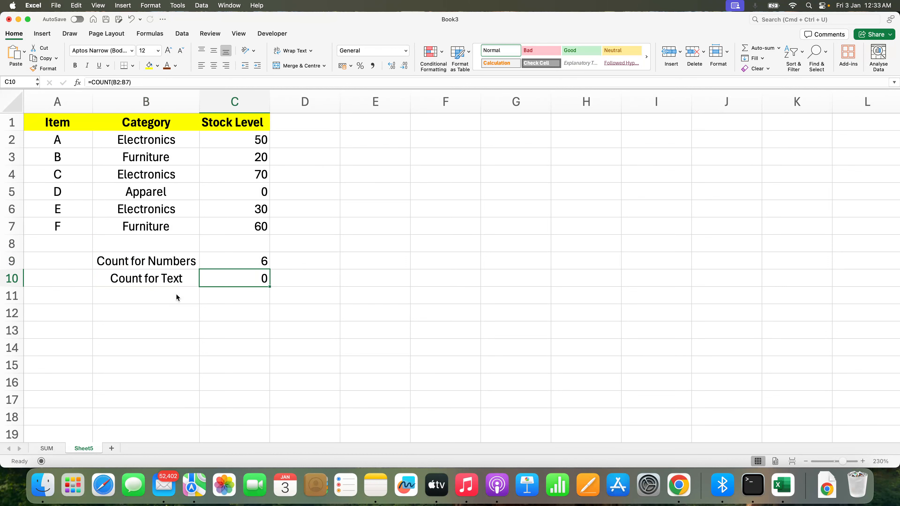
{"action": "key", "text": "Up"}
{"action": "key", "text": "Right"}
{"action": "key", "text": "Right"}
{"action": "key", "text": "Right"}
{"action": "key", "text": "Left"}
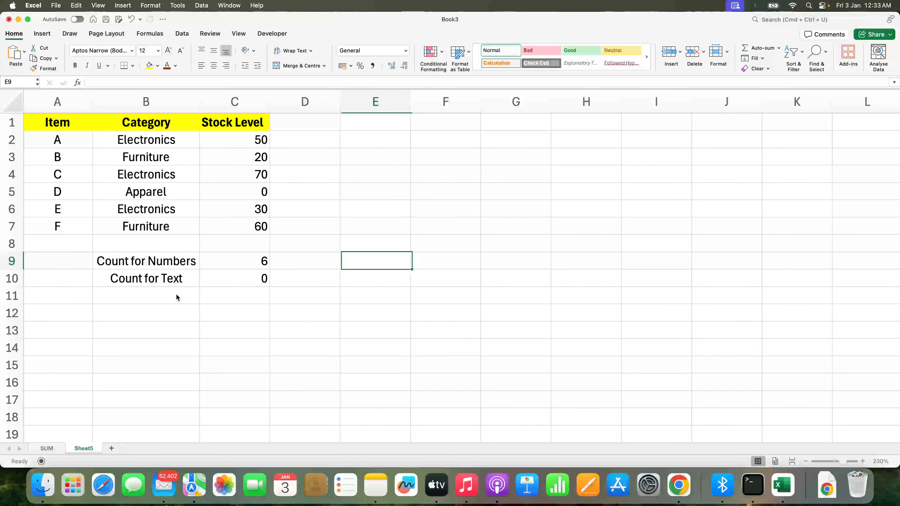
{"action": "type", "text": "Count"}
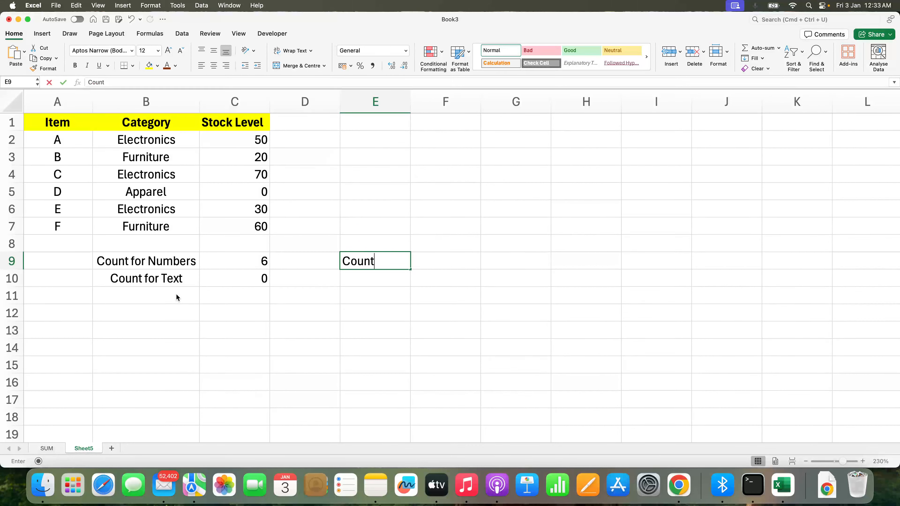
{"action": "type", "text": "A for Numbers"}
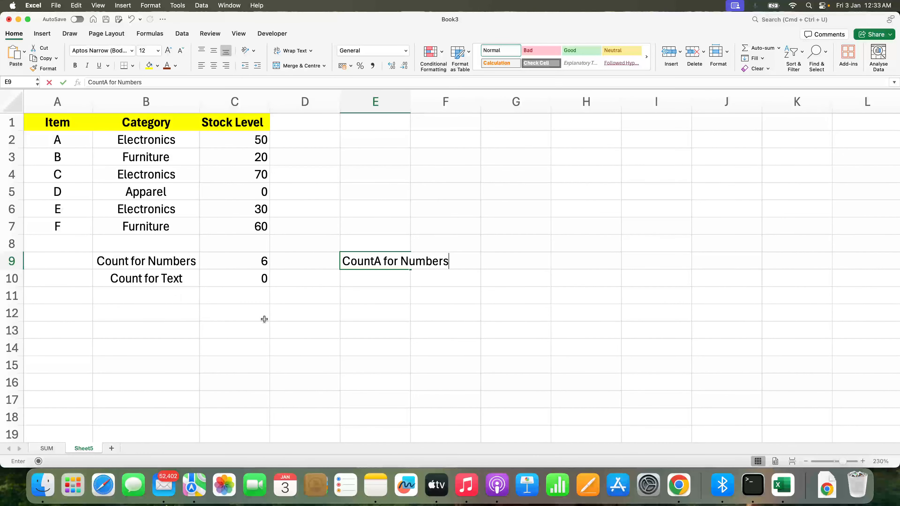
{"action": "left_click", "coordinate": [294, 307]}
{"action": "left_click_drag", "start_coordinate": [410, 102], "coordinate": [454, 102]}
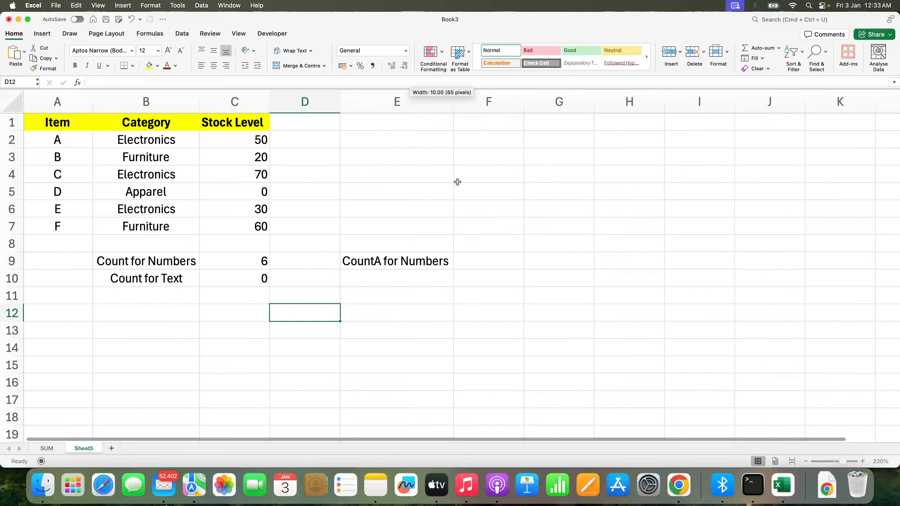
In F9, enter a COUNTA formula over the Stock Level cells C2:C7
{"action": "left_click", "coordinate": [491, 258]}
{"action": "type", "text": "=count"}
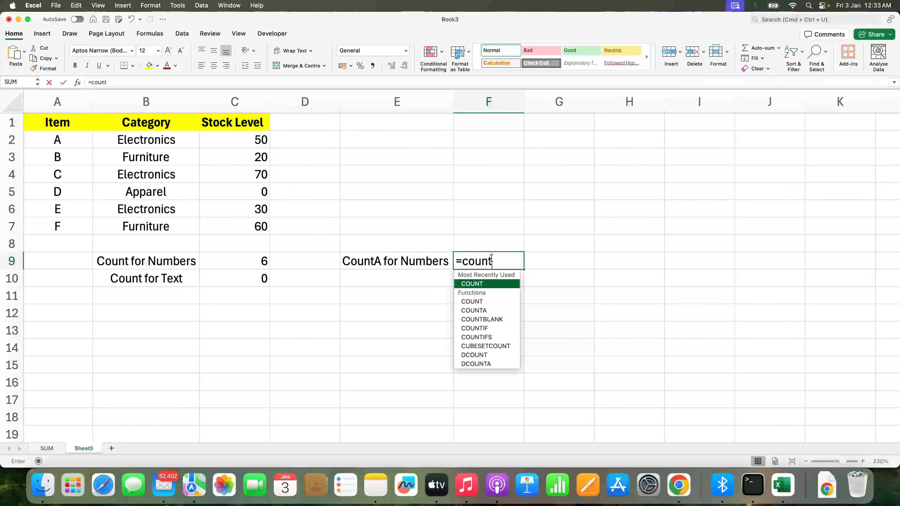
{"action": "key", "text": "Down"}
{"action": "key", "text": "Down"}
{"action": "key", "text": "Tab"}
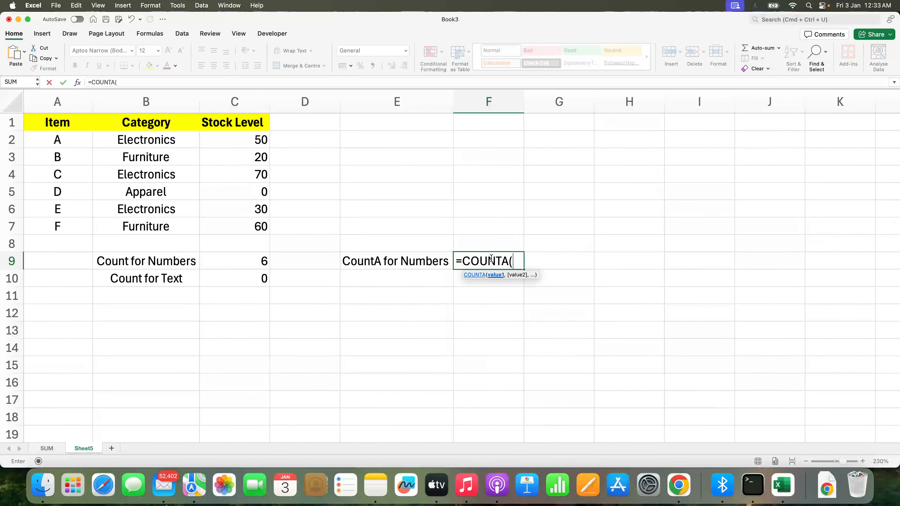
{"action": "left_click_drag", "start_coordinate": [263, 140], "coordinate": [258, 224]}
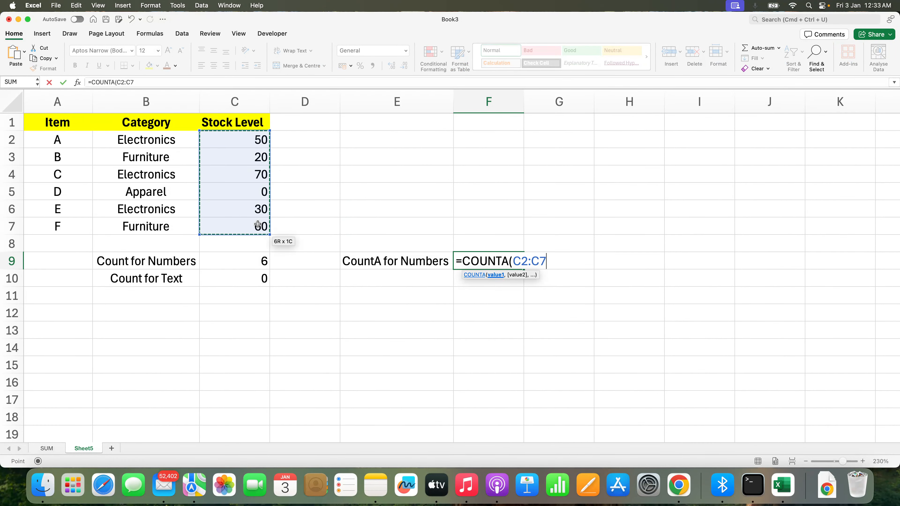
{"action": "type", "text": ")"}
{"action": "key", "text": "Return"}
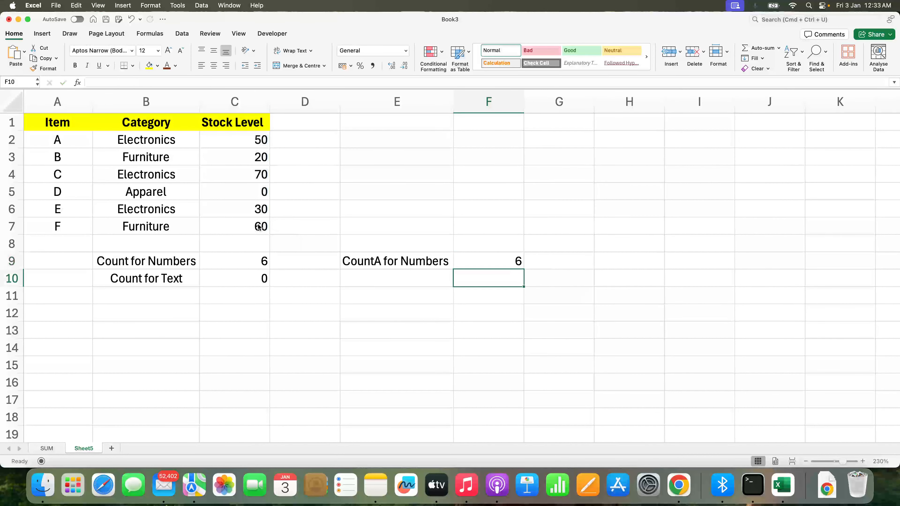
Label E10 as 'CountA for Text'
{"action": "key", "text": "Left"}
{"action": "key", "text": "Up"}
{"action": "key", "text": "Right"}
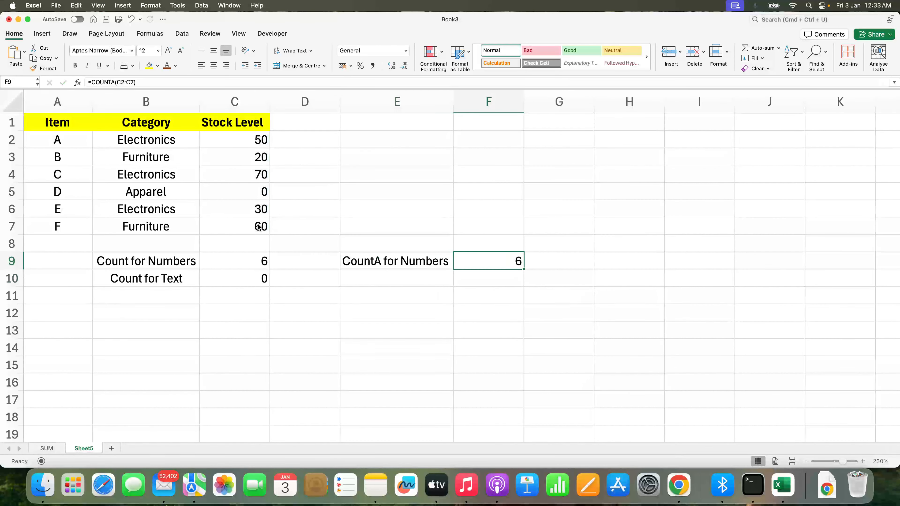
{"action": "key", "text": "Down"}
{"action": "key", "text": "Left"}
{"action": "type", "text": "CountA"}
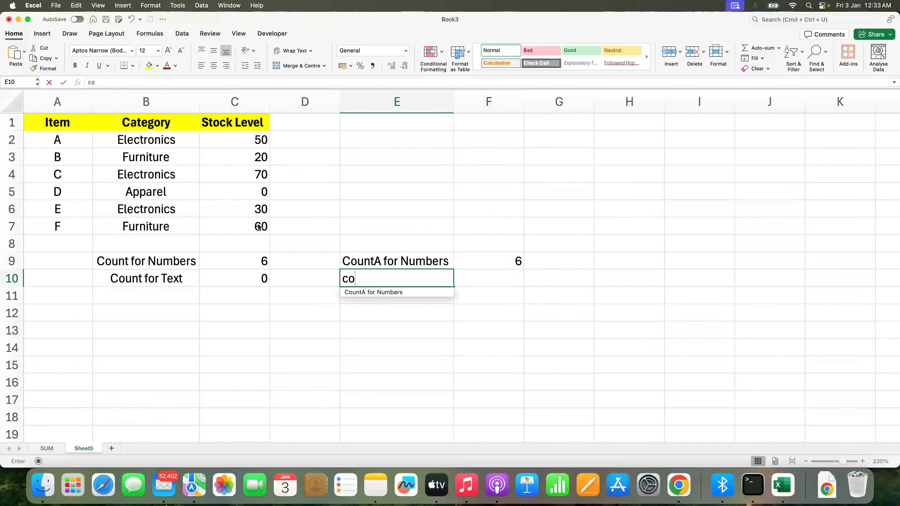
{"action": "type", "text": " for Text"}
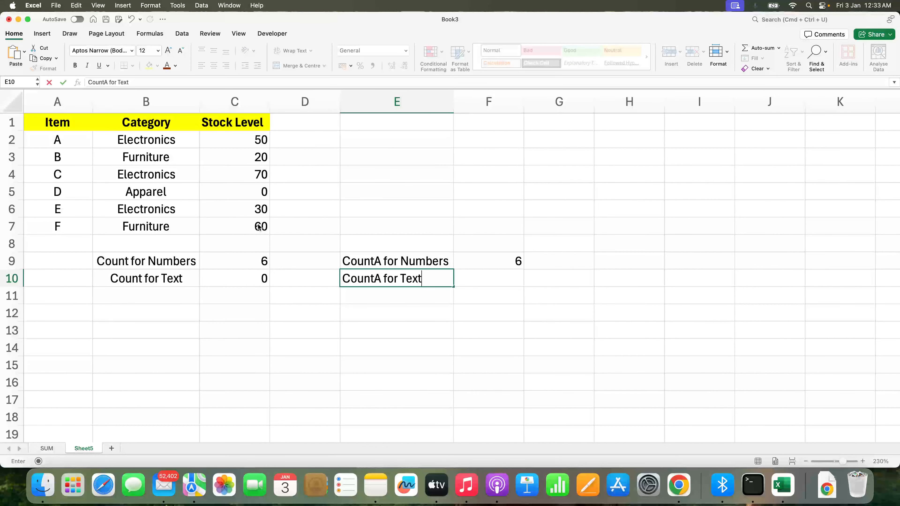
{"action": "key", "text": "Tab"}
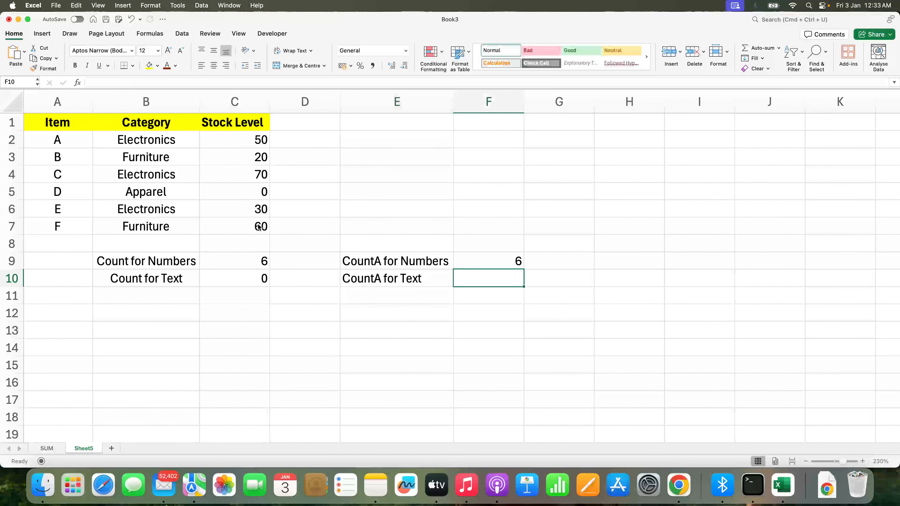
In F10, enter a COUNTA formula over the Category cells B2:B7
{"action": "type", "text": "=count"}
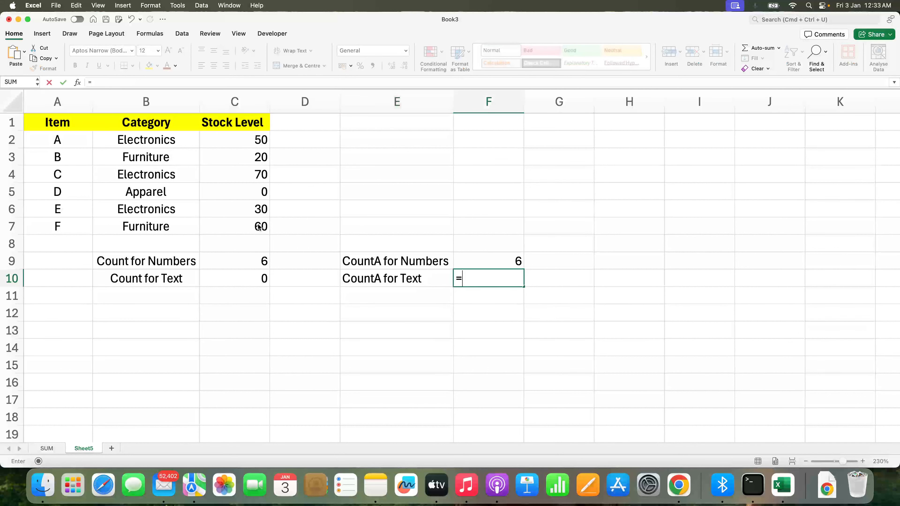
{"action": "key", "text": "Down"}
{"action": "key", "text": "Down"}
{"action": "key", "text": "Tab"}
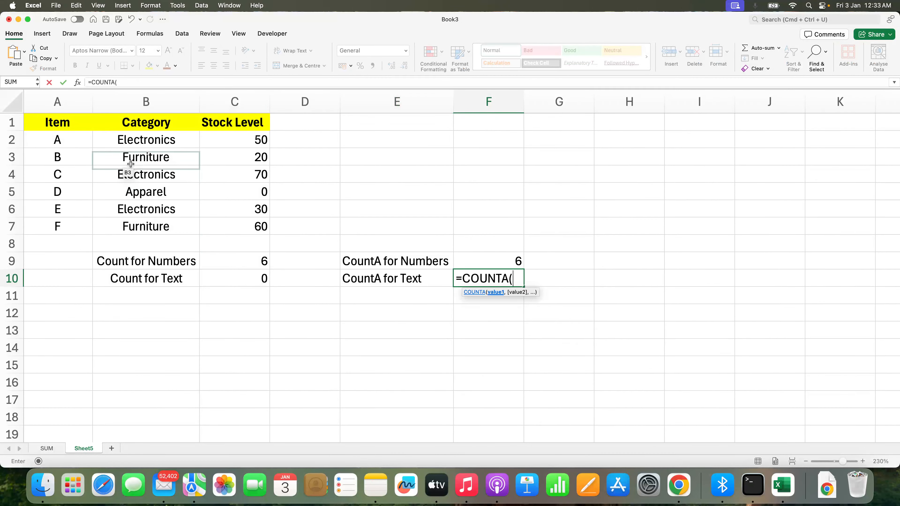
{"action": "left_click_drag", "start_coordinate": [146, 140], "coordinate": [152, 220]}
{"action": "key", "text": "Return"}
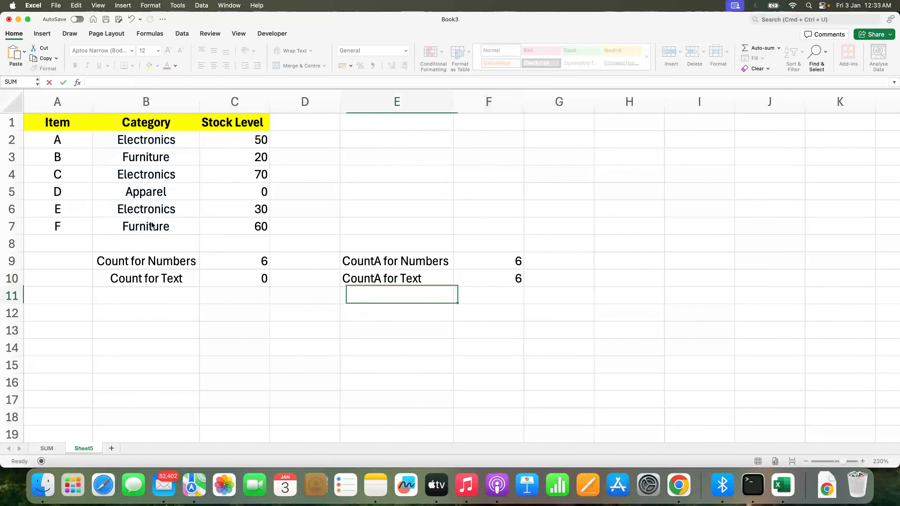
{"action": "key", "text": "Up"}
{"action": "key", "text": "Up"}
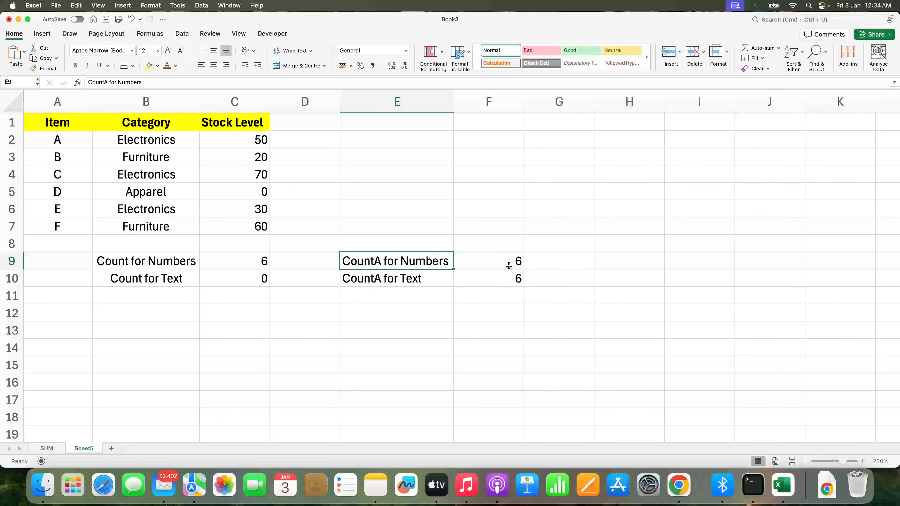
Insert a new worksheet after Sheet5
{"action": "left_click", "coordinate": [262, 190]}
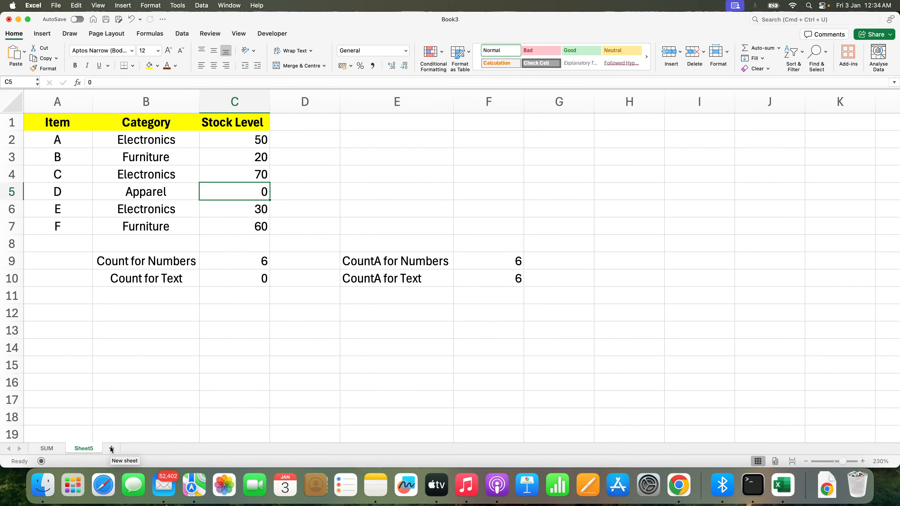
{"action": "left_click", "coordinate": [111, 449]}
{"action": "left_click", "coordinate": [863, 462]}
{"action": "left_click", "coordinate": [863, 462]}
{"action": "left_click", "coordinate": [862, 461]}
{"action": "left_click", "coordinate": [863, 462]}
{"action": "left_click", "coordinate": [863, 462]}
{"action": "left_click", "coordinate": [863, 462]}
{"action": "left_click", "coordinate": [863, 462]}
{"action": "left_click", "coordinate": [863, 462]}
{"action": "left_click", "coordinate": [863, 462]}
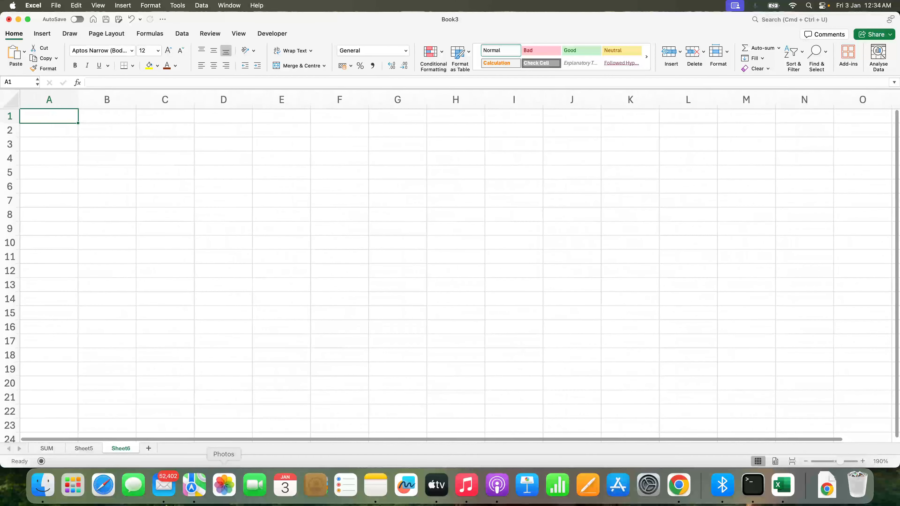
Enter the column headers Customer ID, Feedback and Category in A1:C1 of the new sheet
{"action": "left_click", "coordinate": [417, 100]}
{"action": "type", "text": "Cust"}
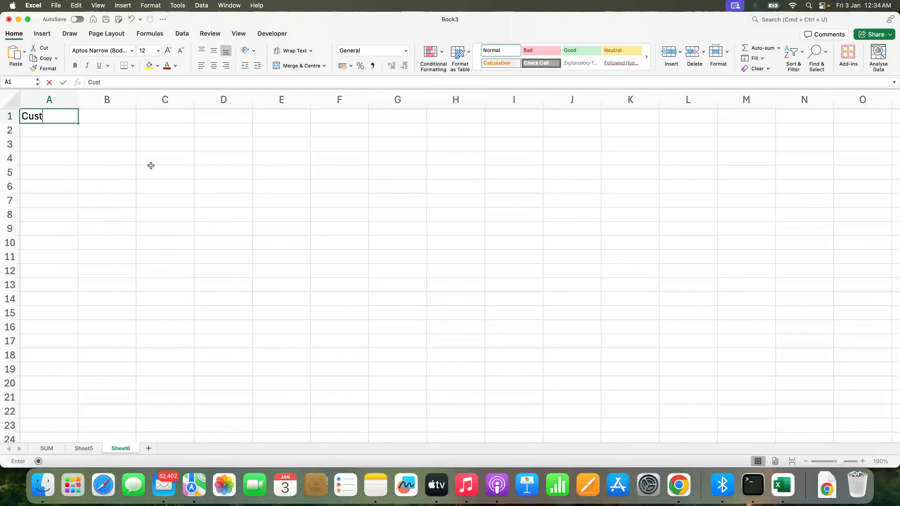
{"action": "type", "text": "omrt"}
{"action": "key", "text": "BackSpace"}
{"action": "type", "text": "er "}
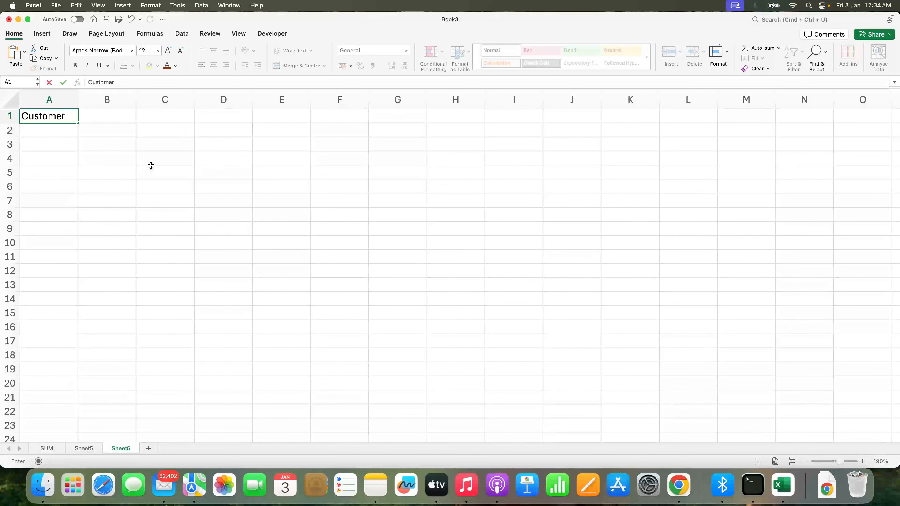
{"action": "type", "text": "ID"}
{"action": "key", "text": "Tab"}
{"action": "type", "text": "Feedb"}
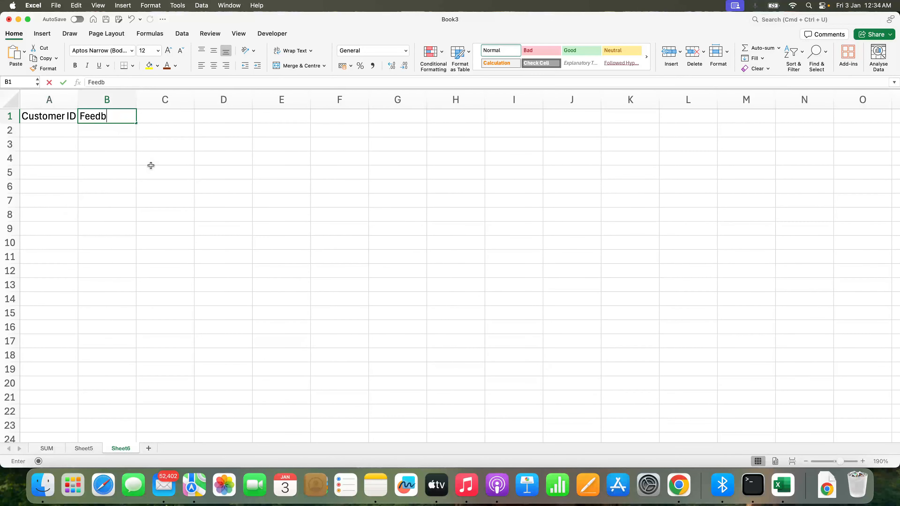
{"action": "type", "text": "ack"}
{"action": "key", "text": "Tab"}
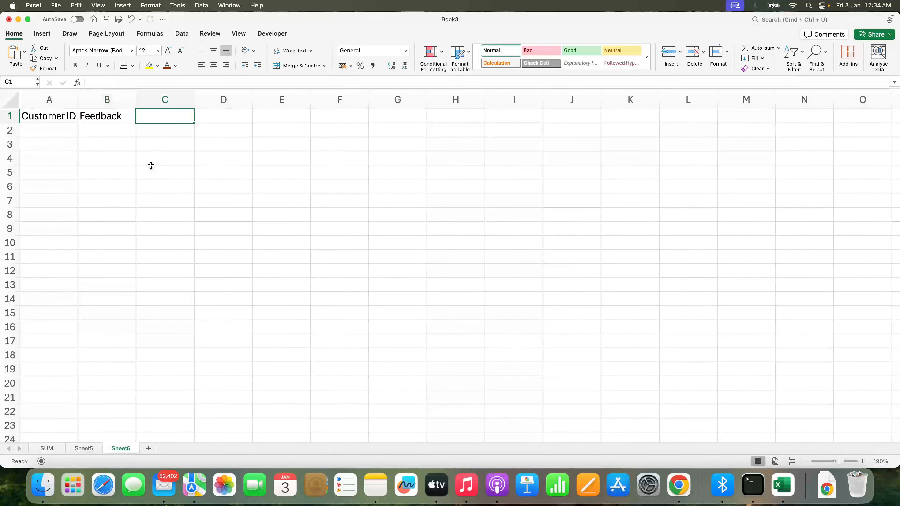
{"action": "type", "text": "Category"}
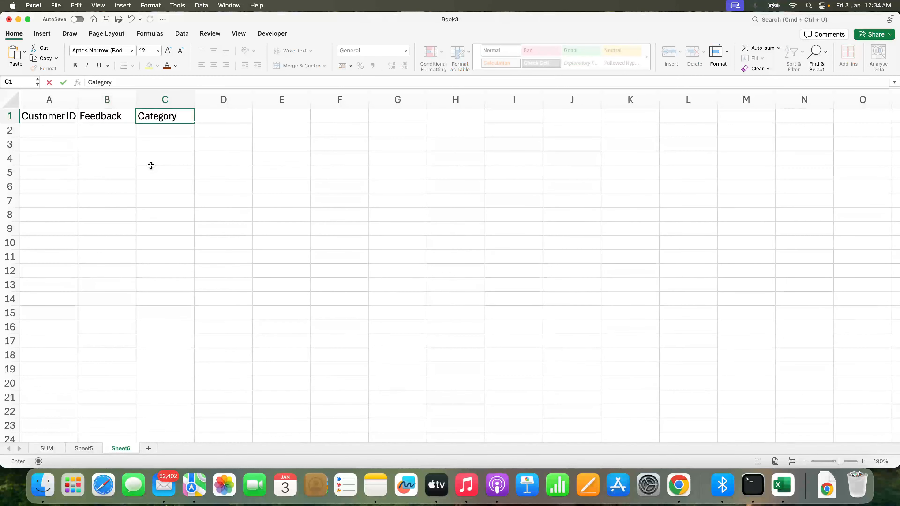
{"action": "key", "text": "Return"}
Fill the header cells A1:C1 yellow and widen columns A and B
{"action": "left_click_drag", "start_coordinate": [65, 118], "coordinate": [168, 110]}
{"action": "left_click", "coordinate": [149, 65]}
{"action": "left_click", "coordinate": [106, 186]}
{"action": "left_click_drag", "start_coordinate": [79, 101], "coordinate": [120, 101]}
{"action": "left_click_drag", "start_coordinate": [177, 100], "coordinate": [220, 100]}
{"action": "left_click", "coordinate": [203, 143]}
{"action": "left_click", "coordinate": [100, 125]}
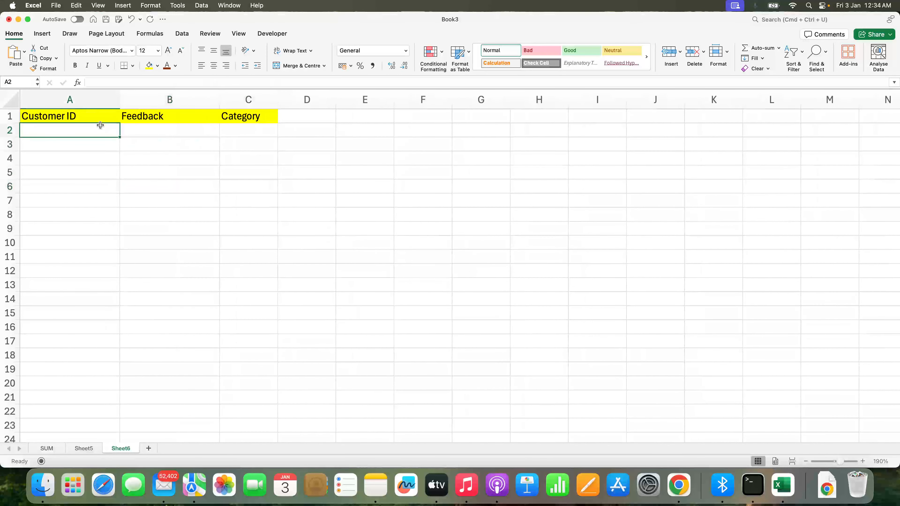
Enter row 2 as 101, Excellent Feedback, Service, and row 3 as 102 with blank feedback and Product
{"action": "type", "text": "101"}
{"action": "key", "text": "Tab"}
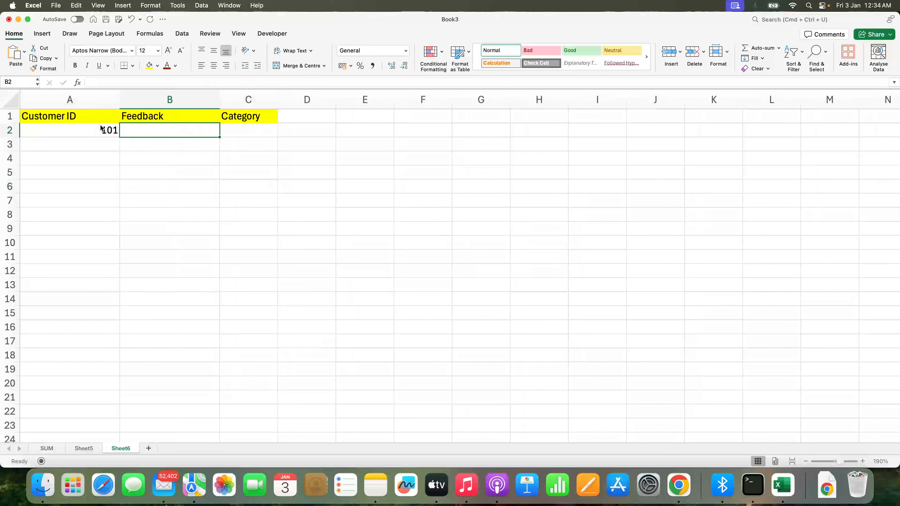
{"action": "type", "text": "Excellen"}
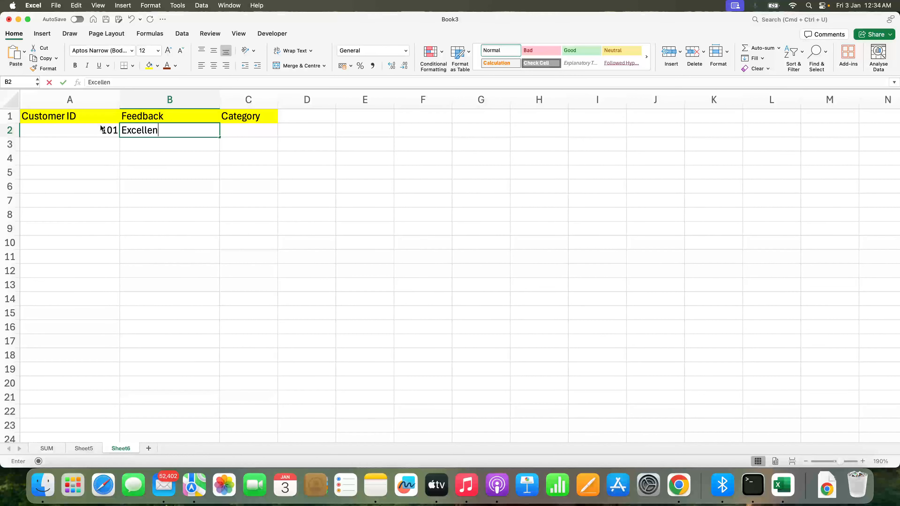
{"action": "type", "text": "t Feedback"}
{"action": "key", "text": "Tab"}
{"action": "type", "text": "Service"}
{"action": "key", "text": "Return"}
{"action": "type", "text": "102"}
{"action": "key", "text": "Tab"}
{"action": "key", "text": "Tab"}
{"action": "type", "text": "Prodi"}
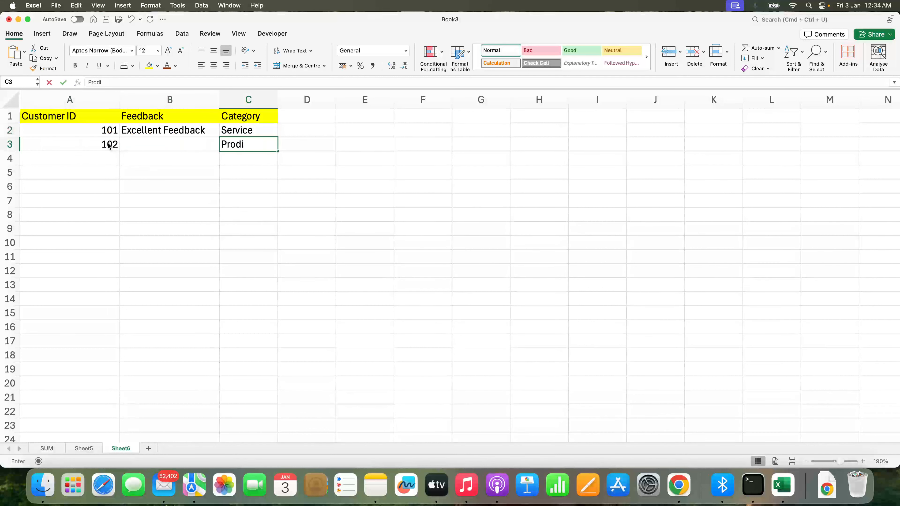
{"action": "key", "text": "BackSpace"}
{"action": "type", "text": "uct"}
{"action": "key", "text": "Return"}
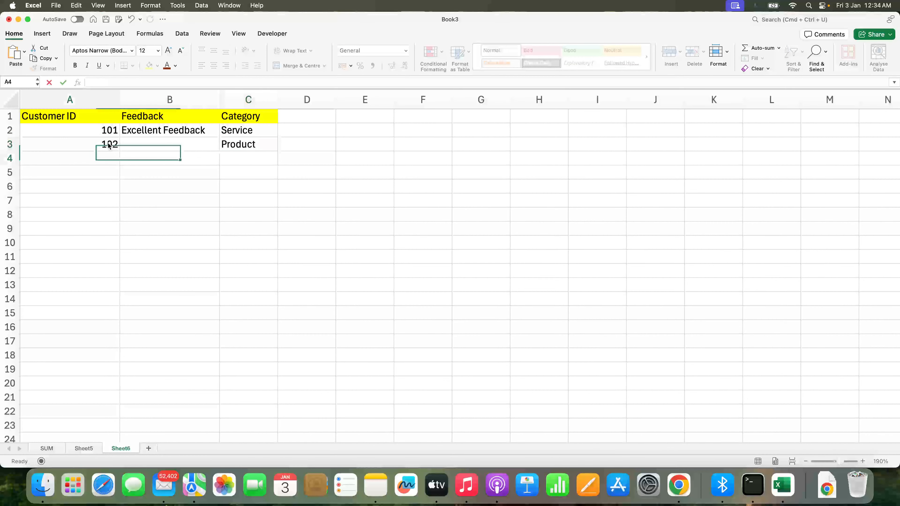
Enter row 4 as 103, Average Experience, Service
{"action": "type", "text": "103"}
{"action": "key", "text": "Tab"}
{"action": "type", "text": "Ex"}
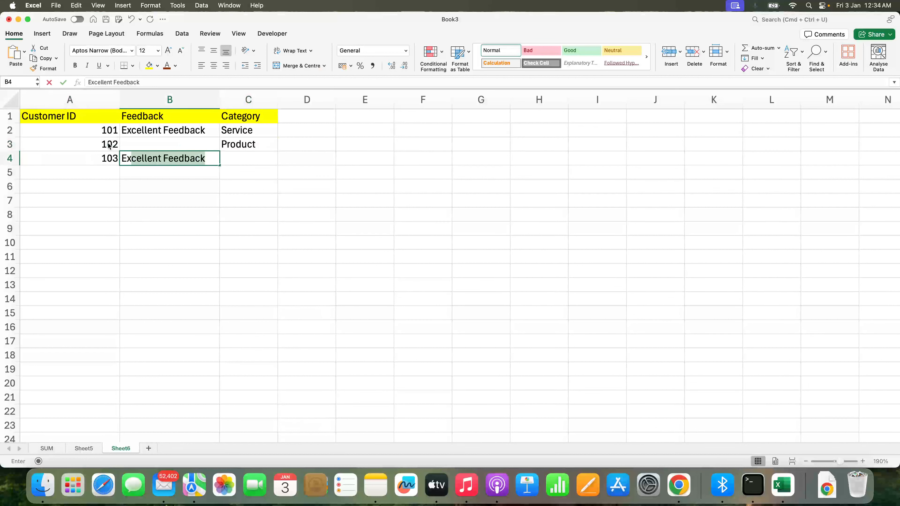
{"action": "key", "text": "BackSpace"}
{"action": "key", "text": "BackSpace"}
{"action": "key", "text": "BackSpace"}
{"action": "type", "text": "Ave"}
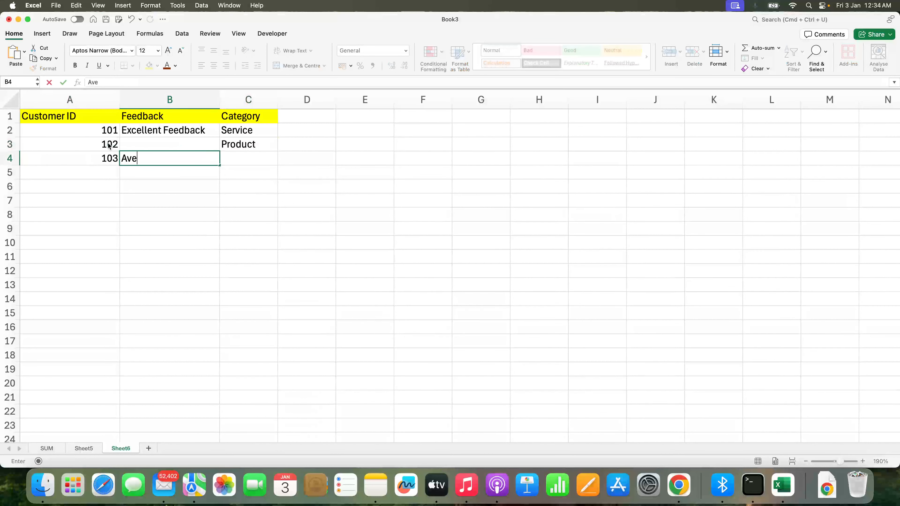
{"action": "type", "text": "rage Expei"}
{"action": "key", "text": "Tab"}
{"action": "type", "text": "S"}
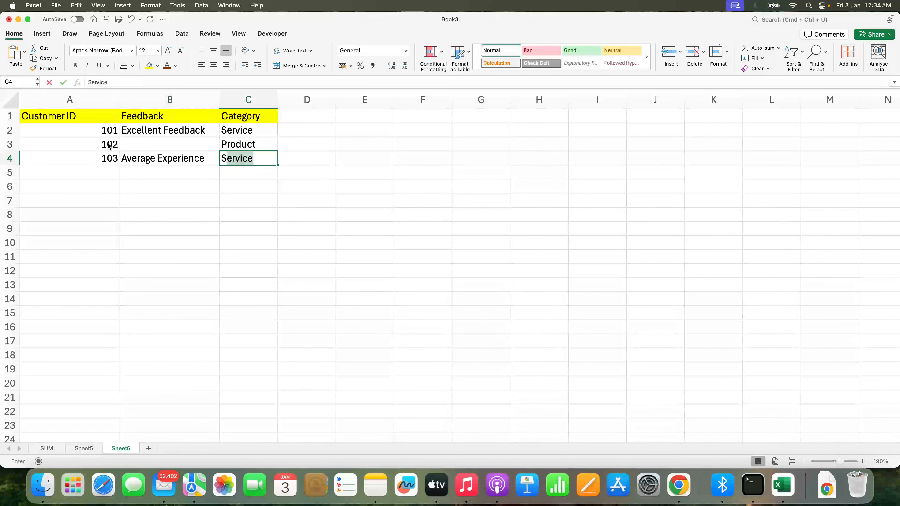
{"action": "type", "text": "erv"}
{"action": "key", "text": "Return"}
Enter row 5 as 104, Good Pricing, Pricing, and row 6 with only the ID 105
{"action": "type", "text": "104"}
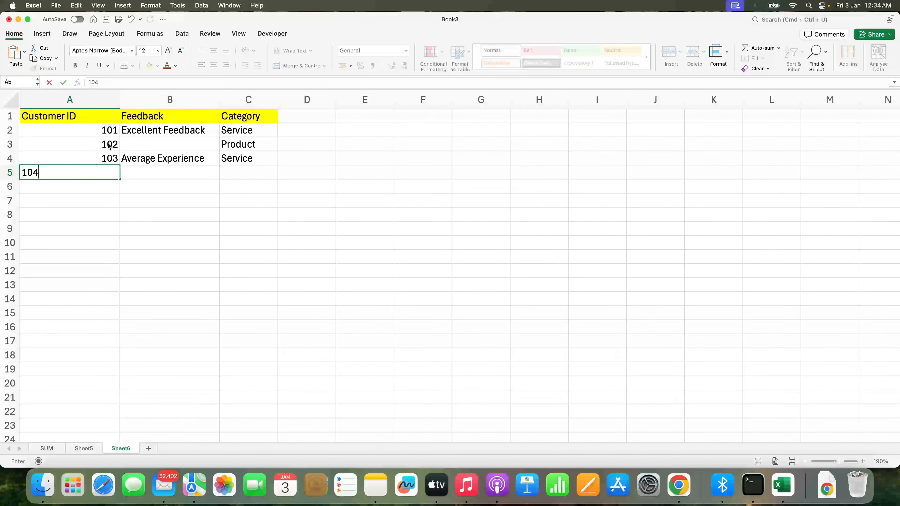
{"action": "key", "text": "Tab"}
{"action": "type", "text": "Good"}
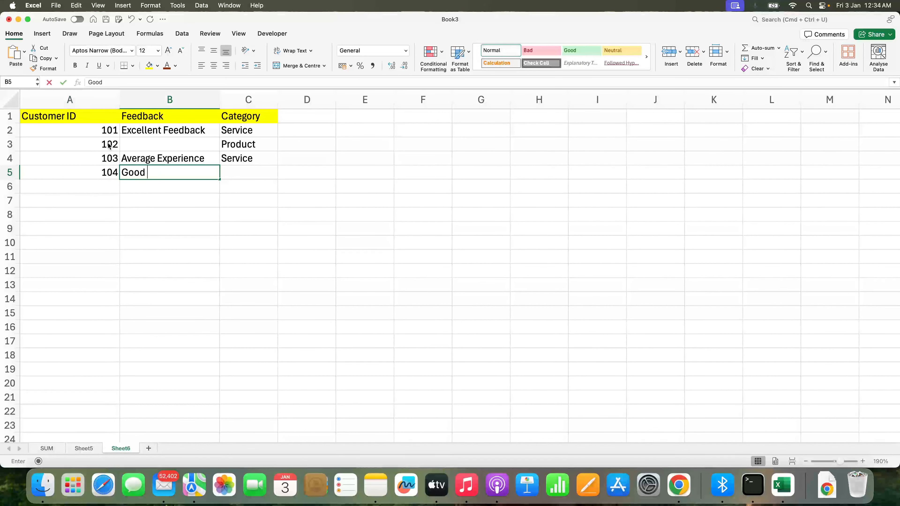
{"action": "key", "text": "Tab"}
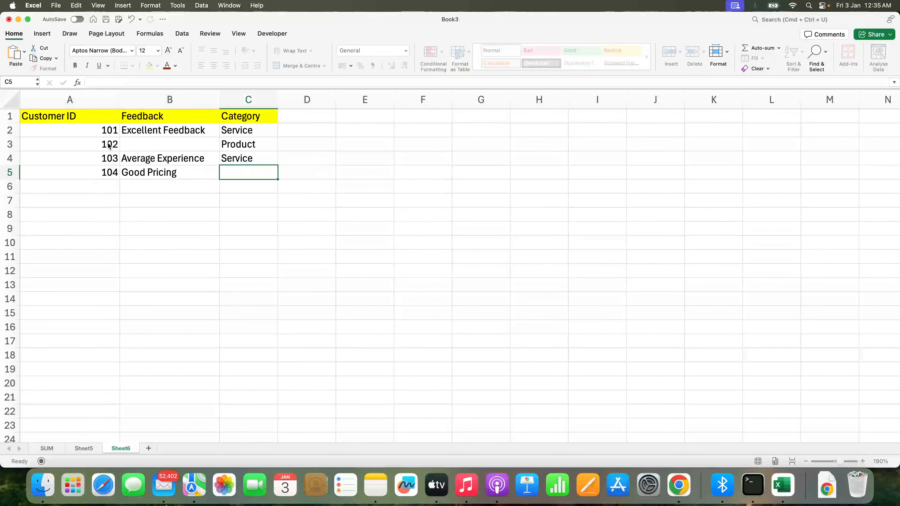
{"action": "type", "text": "Pricing"}
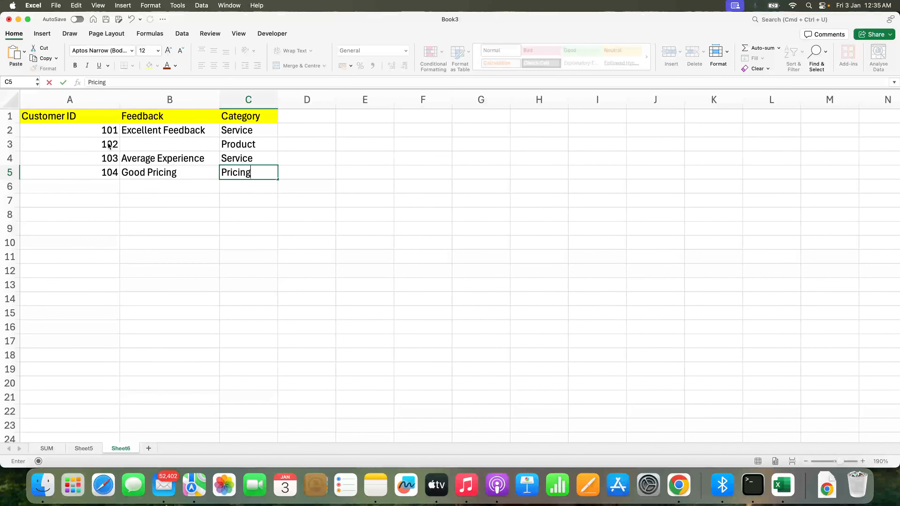
{"action": "key", "text": "Return"}
{"action": "type", "text": "105"}
{"action": "key", "text": "Tab"}
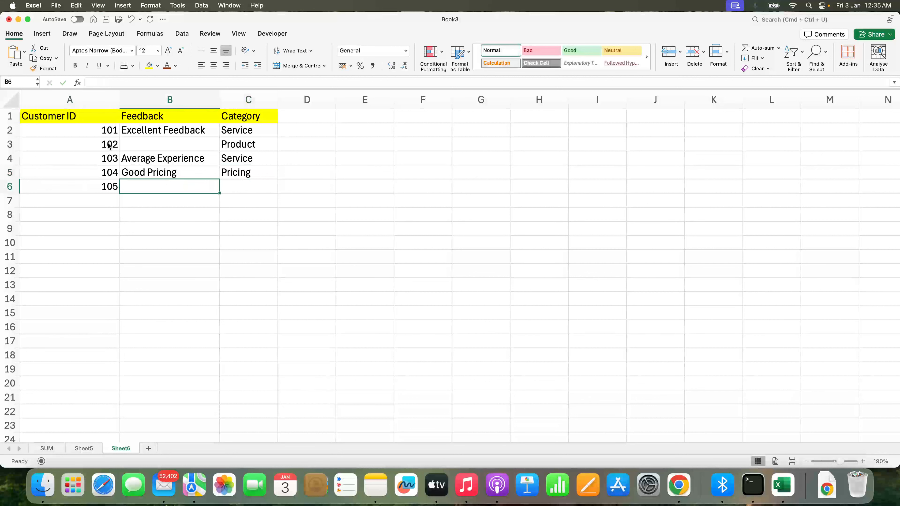
{"action": "key", "text": "Tab"}
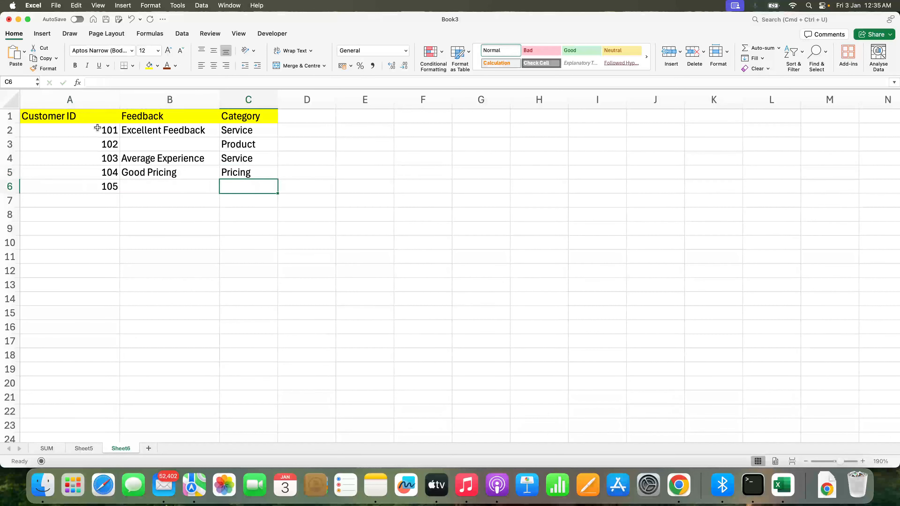
Center the contents of columns A to C horizontally and vertically
{"action": "left_click_drag", "start_coordinate": [82, 103], "coordinate": [247, 100]}
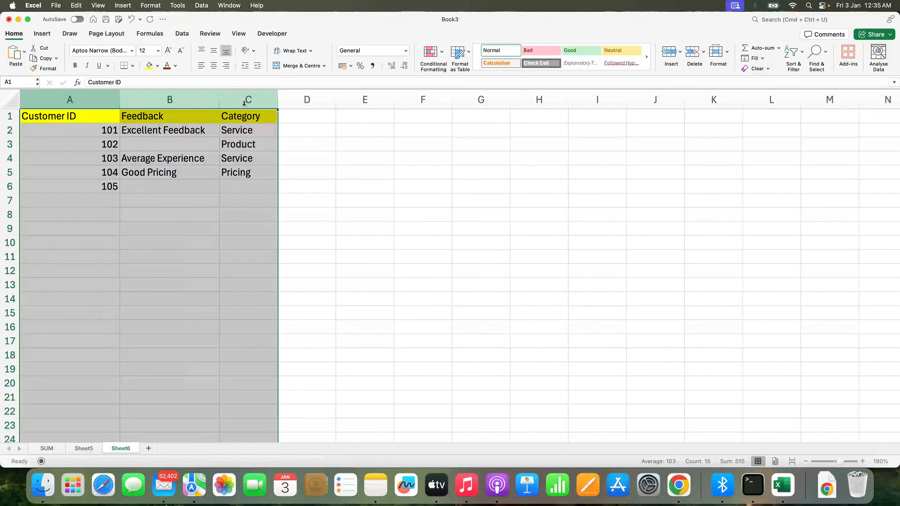
{"action": "left_click", "coordinate": [214, 66]}
{"action": "left_click", "coordinate": [214, 50]}
{"action": "left_click", "coordinate": [192, 186]}
Apply all borders to the table range A1:C6
{"action": "left_click_drag", "start_coordinate": [82, 117], "coordinate": [243, 182]}
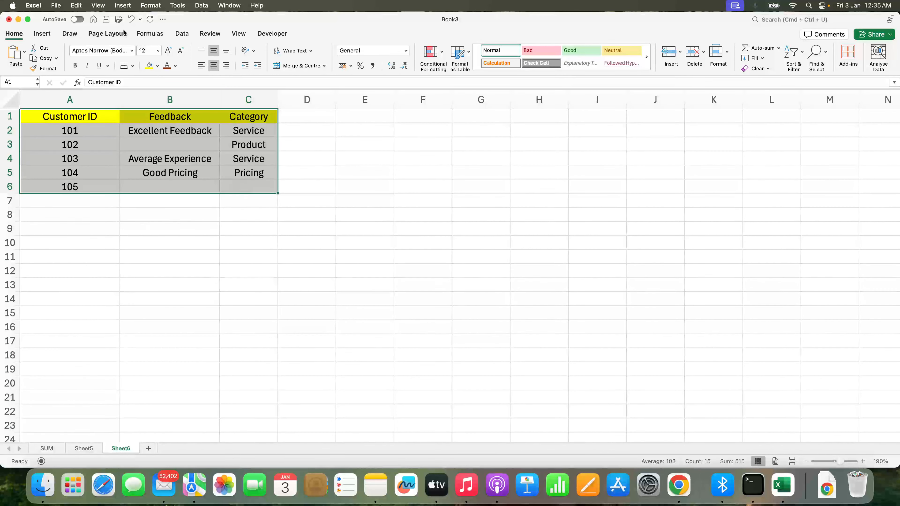
{"action": "left_click", "coordinate": [132, 65]}
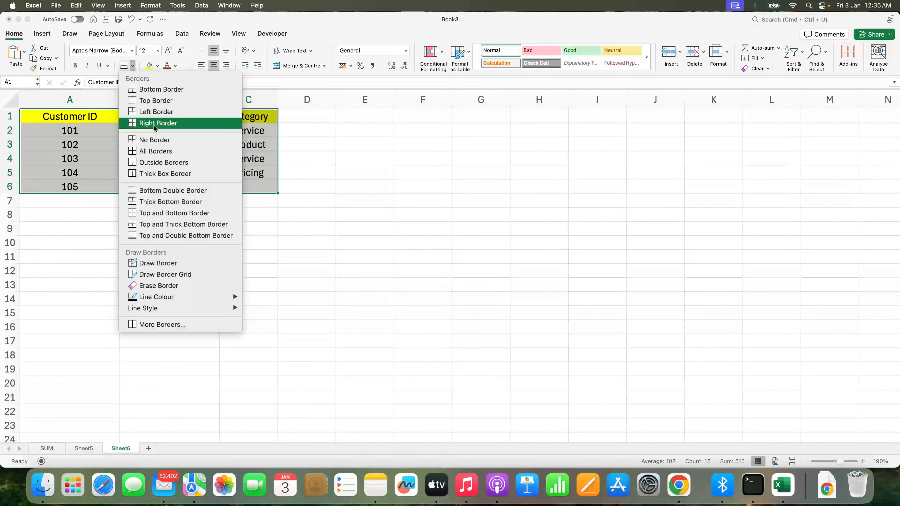
{"action": "left_click", "coordinate": [168, 151]}
{"action": "left_click_drag", "start_coordinate": [155, 233], "coordinate": [155, 236]}
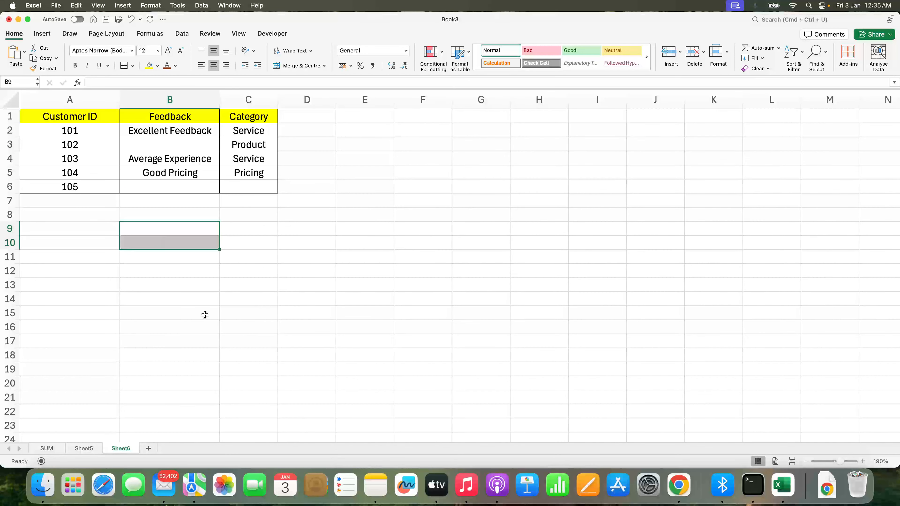
{"action": "left_click", "coordinate": [264, 215]}
{"action": "left_click_drag", "start_coordinate": [86, 118], "coordinate": [251, 183]}
{"action": "left_click", "coordinate": [231, 223]}
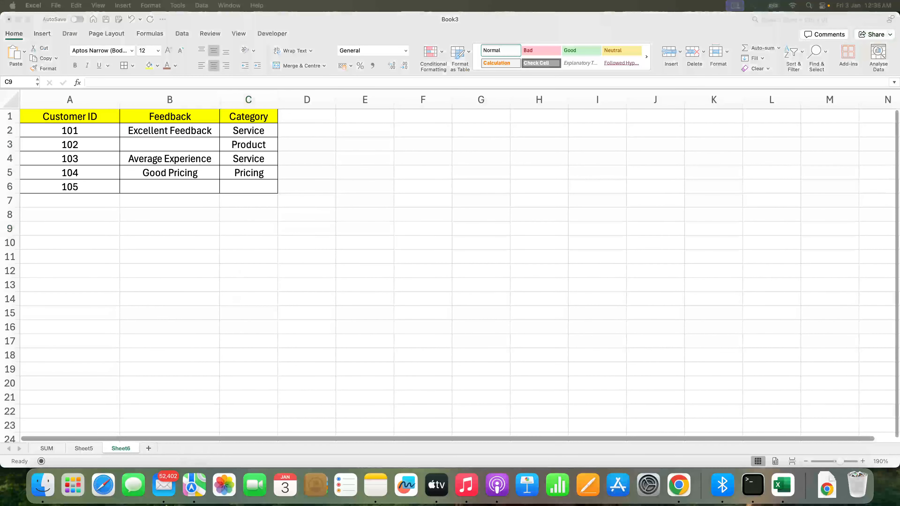
{"action": "left_click", "coordinate": [354, 207]}
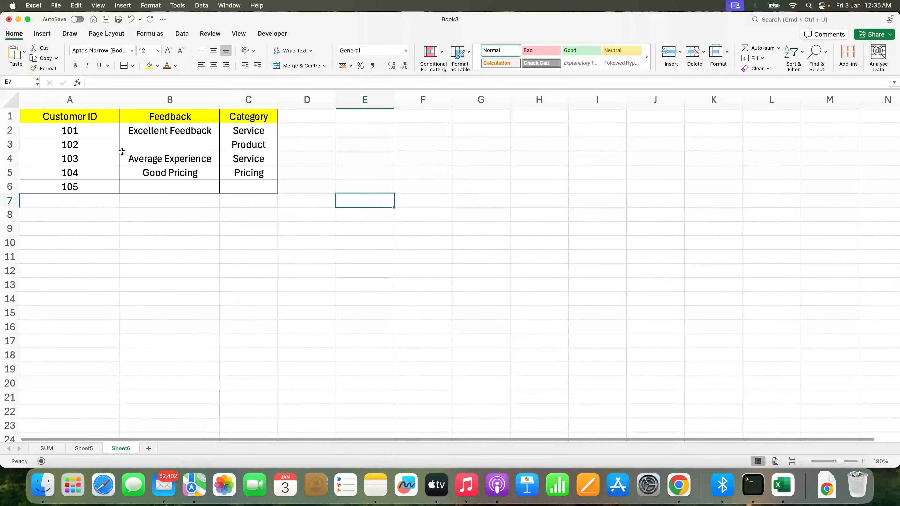
{"action": "left_click_drag", "start_coordinate": [76, 130], "coordinate": [74, 189]}
{"action": "left_click", "coordinate": [84, 242]}
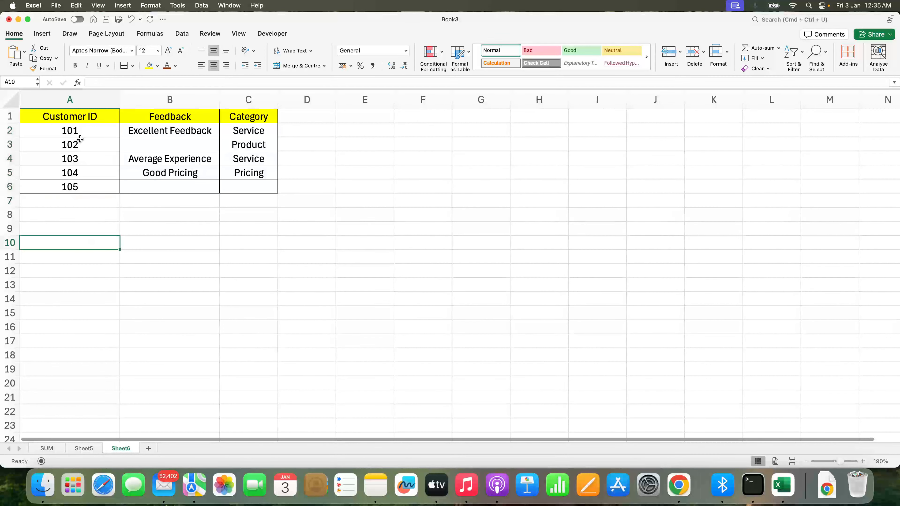
Label E7 as 'Count Non Blank cells'
{"action": "left_click", "coordinate": [366, 197]}
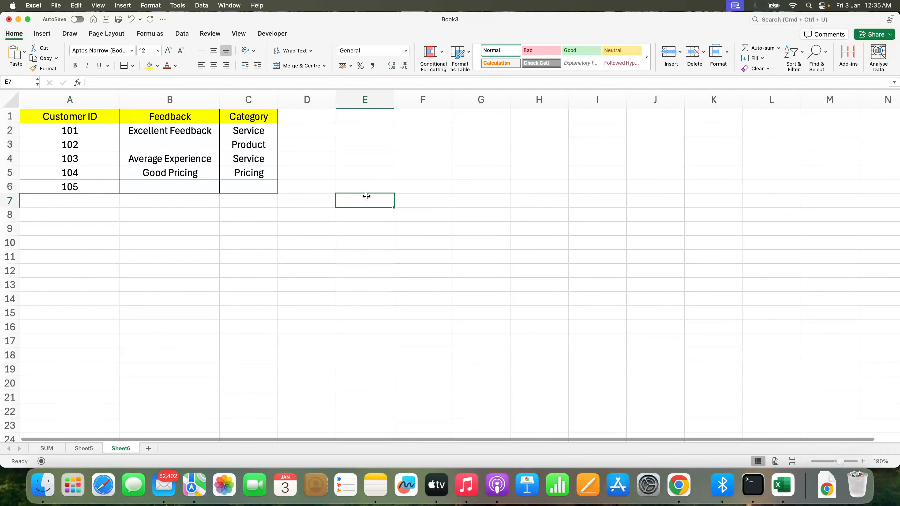
{"action": "type", "text": "Count No"}
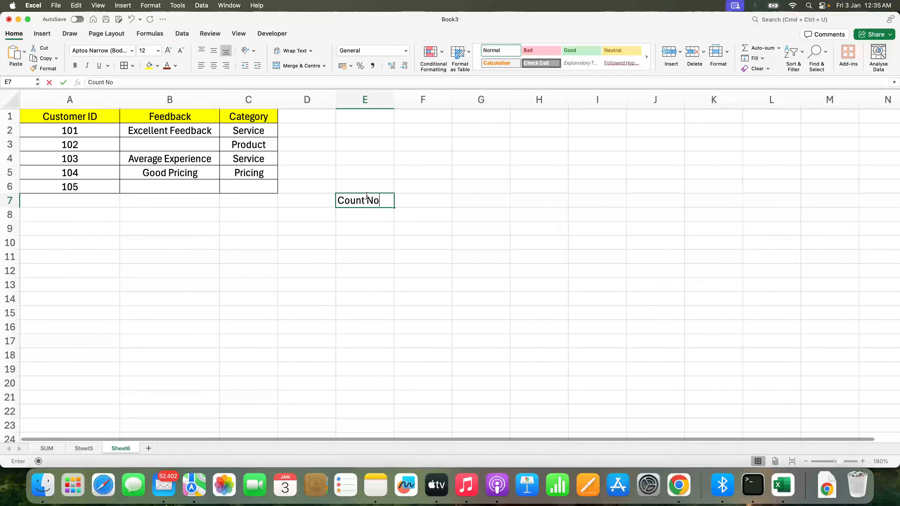
{"action": "type", "text": "n Blank cel"}
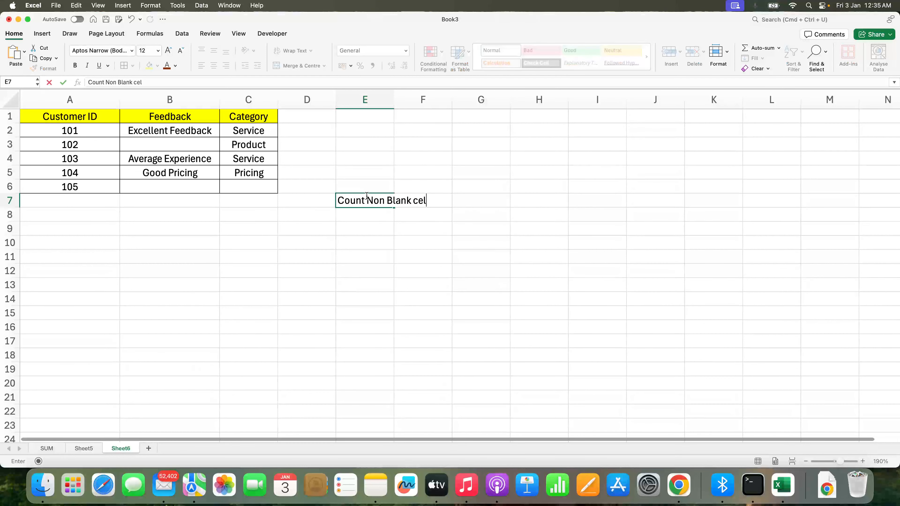
{"action": "type", "text": "ls"}
{"action": "key", "text": "Return"}
Autofit column E and relabel E7 as 'Total Count'
{"action": "double_click", "coordinate": [393, 99]}
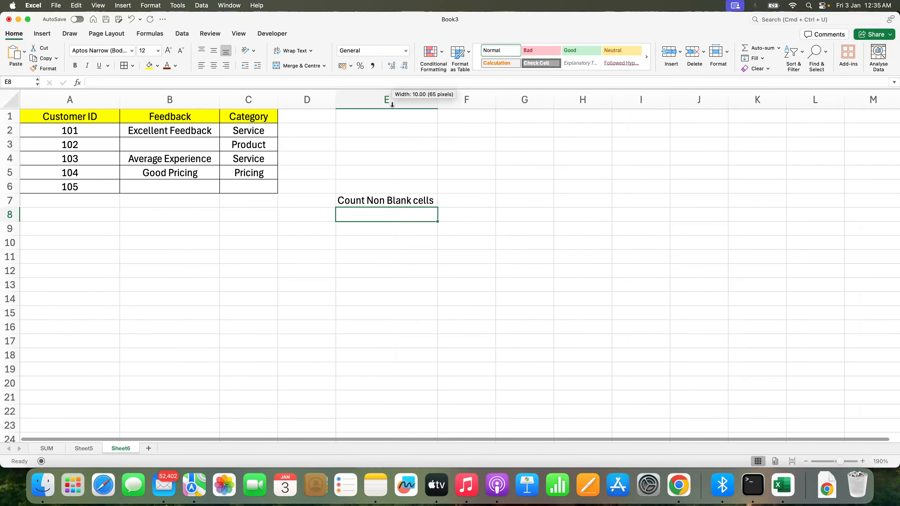
{"action": "left_click", "coordinate": [463, 206]}
{"action": "key", "text": "Left"}
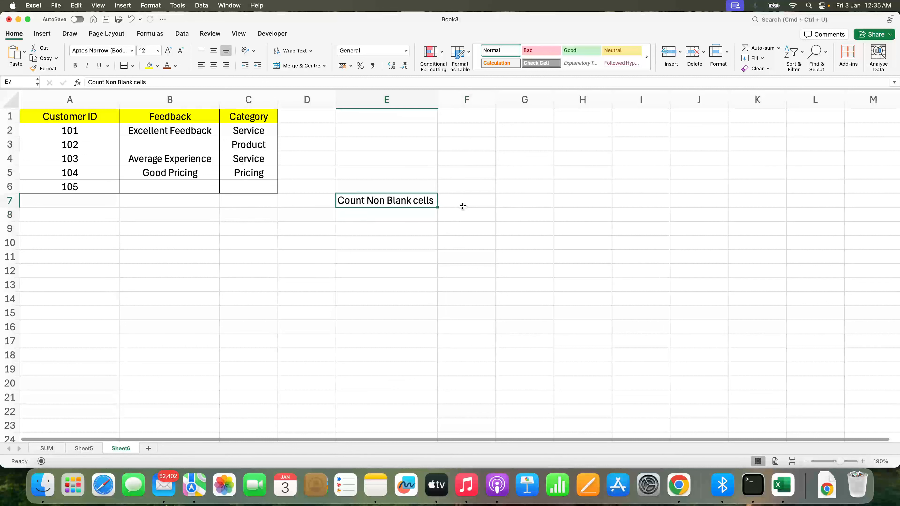
{"action": "type", "text": "Total "}
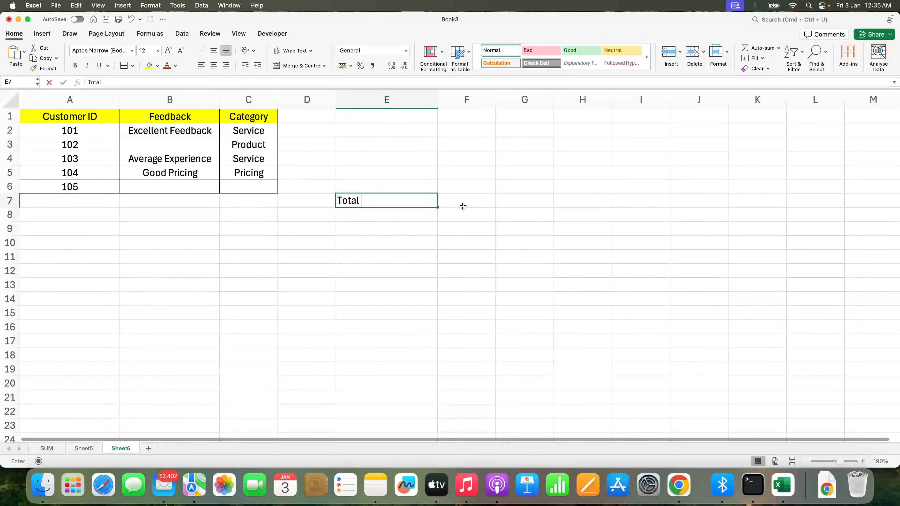
{"action": "type", "text": "Cou"}
{"action": "key", "text": "Tab"}
In F7, enter a COUNTA formula over the Customer ID cells A2:A6
{"action": "type", "text": "="}
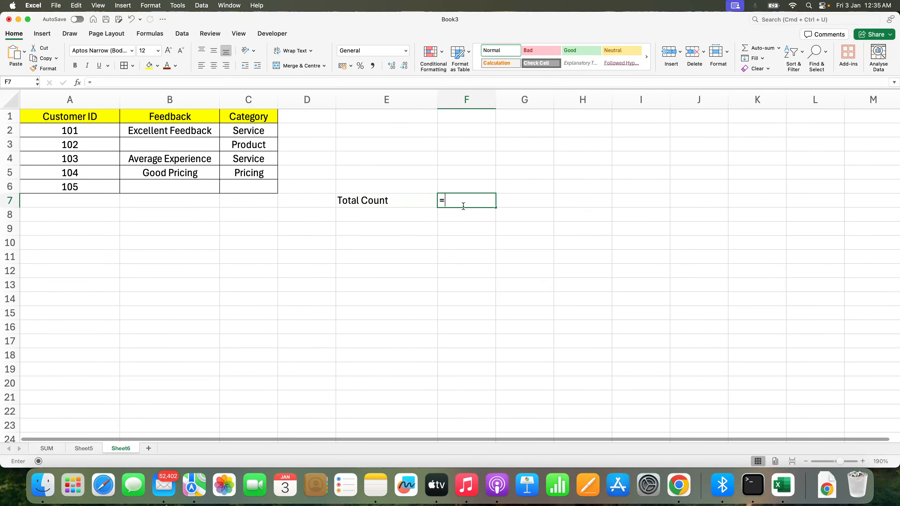
{"action": "type", "text": "countA("}
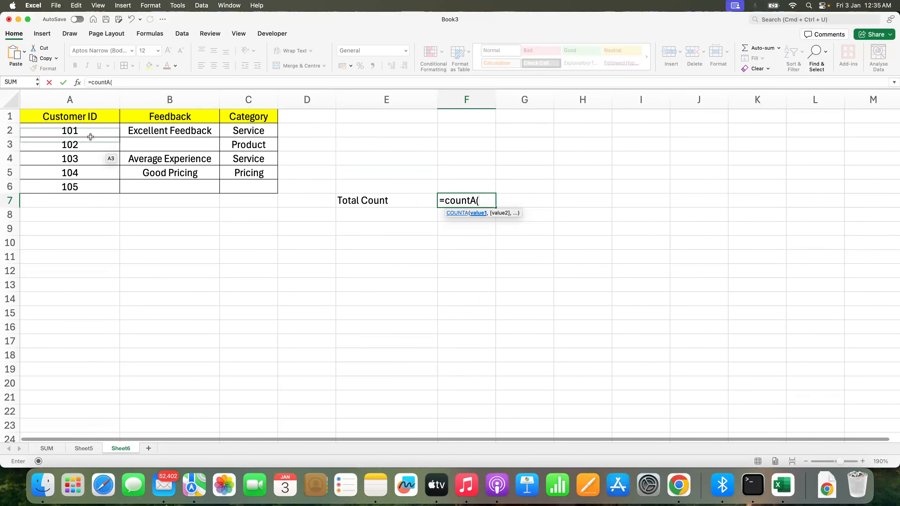
{"action": "left_click_drag", "start_coordinate": [89, 131], "coordinate": [89, 182]}
{"action": "key", "text": "Return"}
{"action": "key", "text": "Up"}
{"action": "key", "text": "Right"}
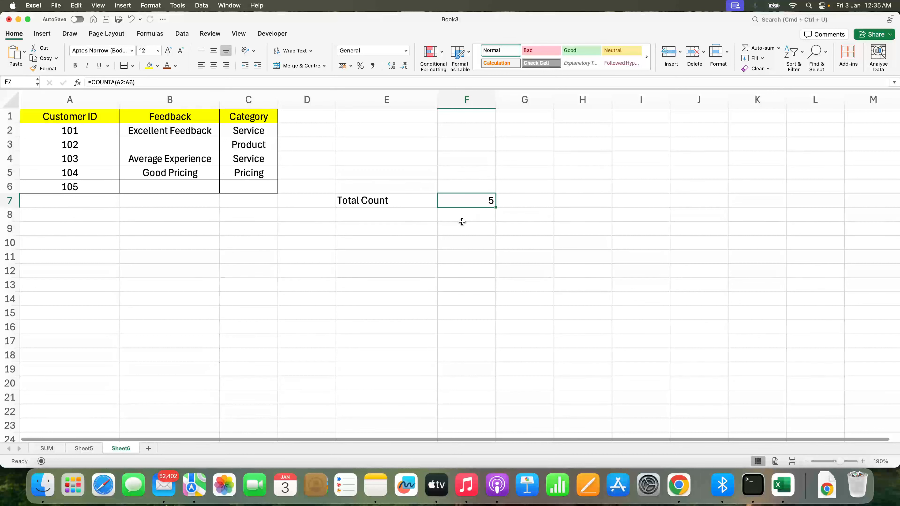
Replace the formula in F7 with a COUNTA over the entire column A
{"action": "type", "text": "=counta("}
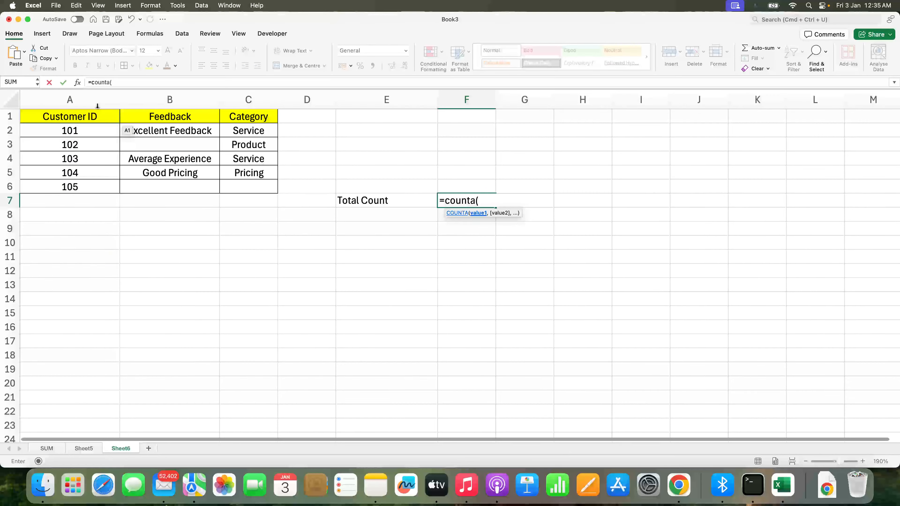
{"action": "left_click", "coordinate": [90, 98]}
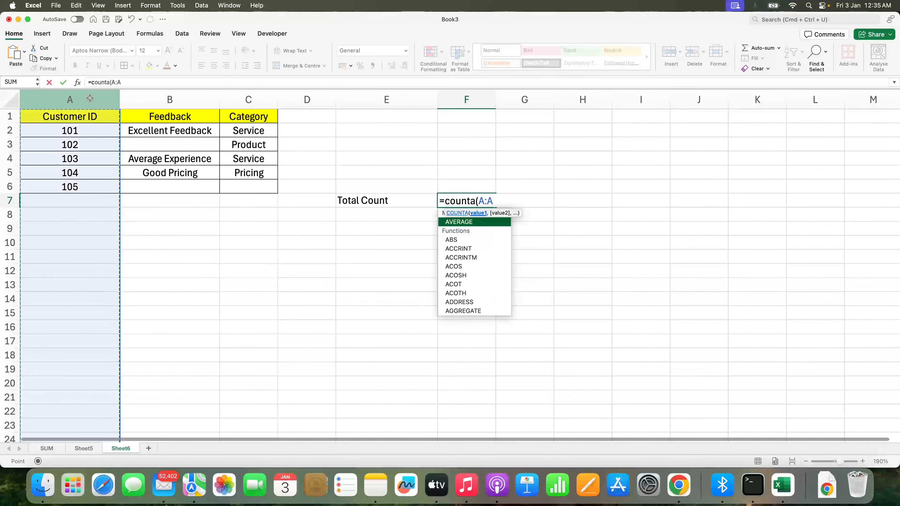
{"action": "key", "text": "Return"}
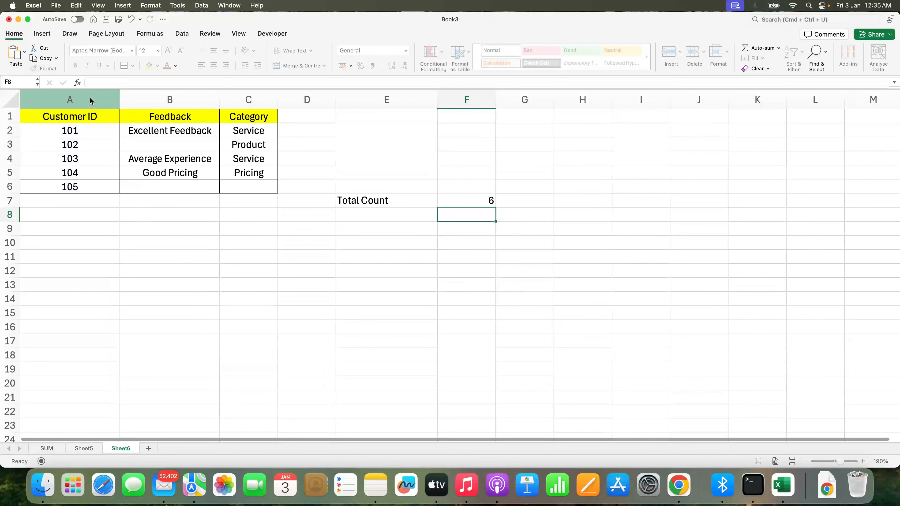
{"action": "key", "text": "Up"}
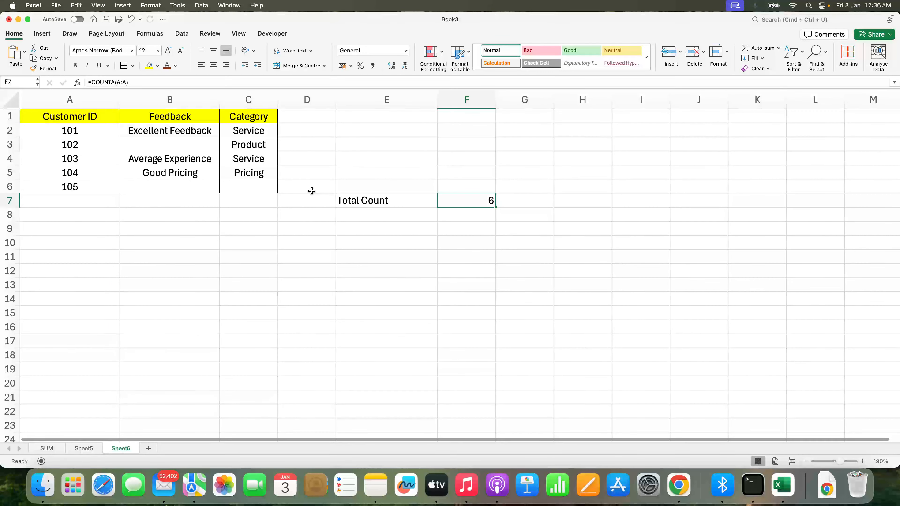
Edit F7's formula to subtract 1 from the COUNTA of column A
{"action": "left_click_drag", "start_coordinate": [108, 130], "coordinate": [107, 187]}
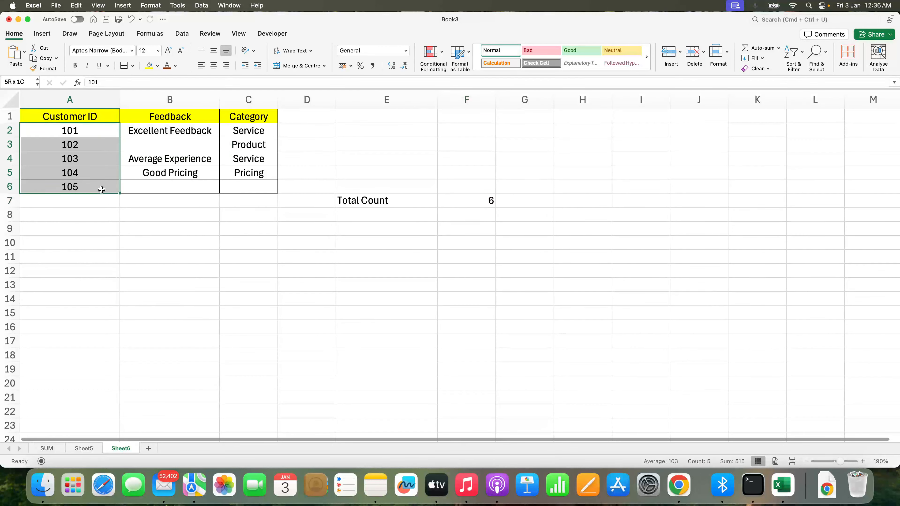
{"action": "left_click", "coordinate": [477, 201]}
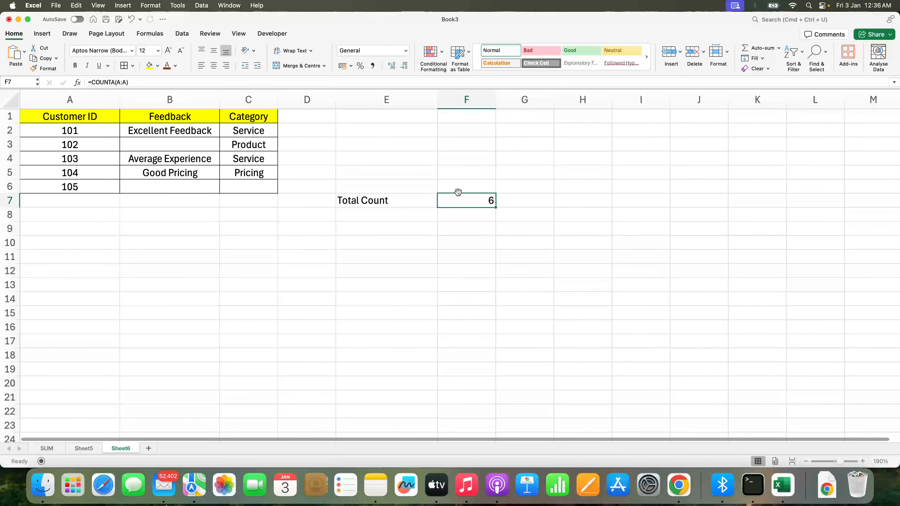
{"action": "double_click", "coordinate": [471, 199]}
{"action": "key", "text": "Right"}
{"action": "key", "text": "Right"}
{"action": "key", "text": "Right"}
{"action": "key", "text": "Right"}
{"action": "key", "text": "Right"}
{"action": "key", "text": "Right"}
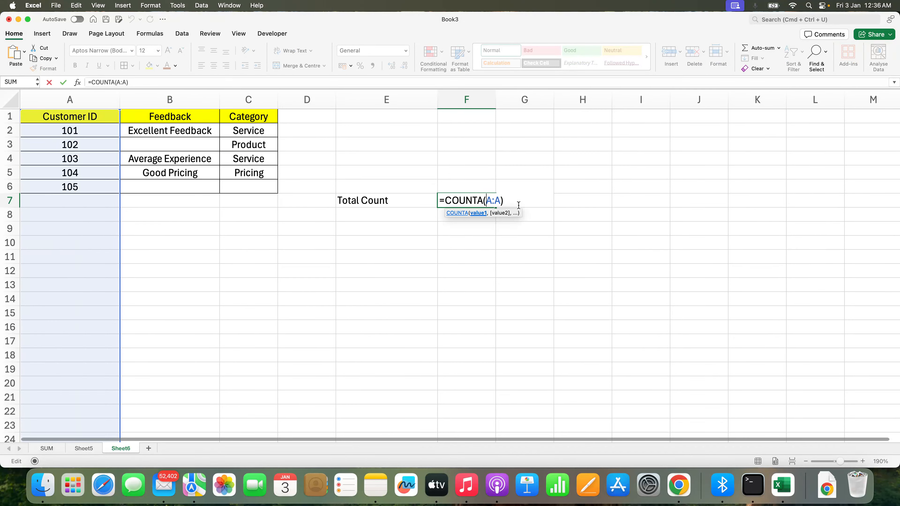
{"action": "type", "text": "-"}
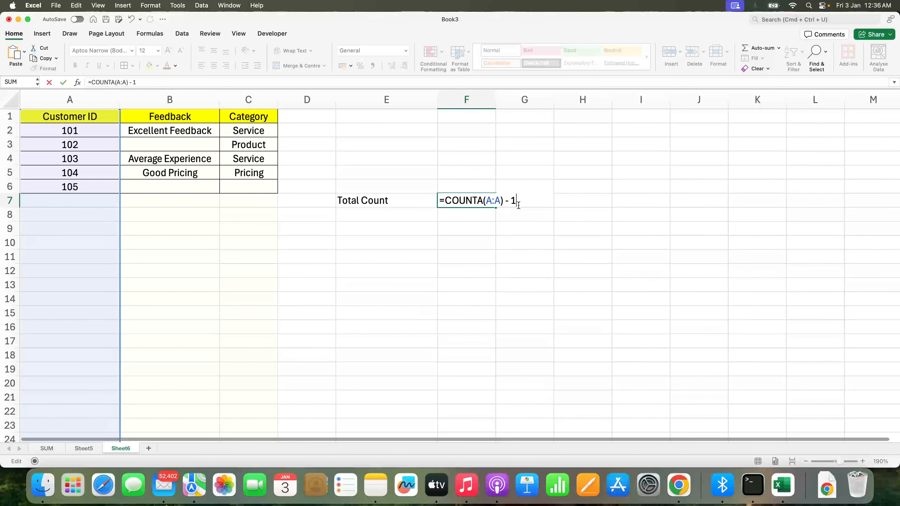
{"action": "type", "text": " 1"}
{"action": "key", "text": "Return"}
{"action": "key", "text": "Up"}
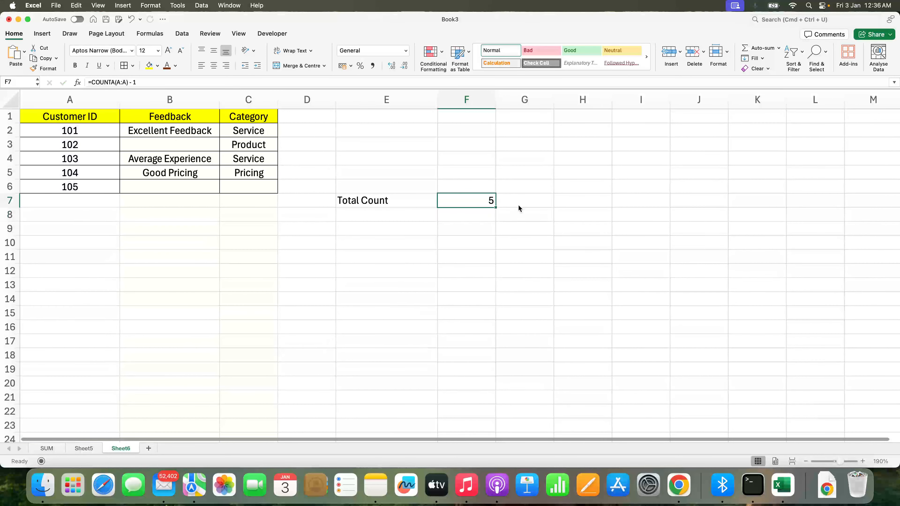
{"action": "key", "text": "F2"}
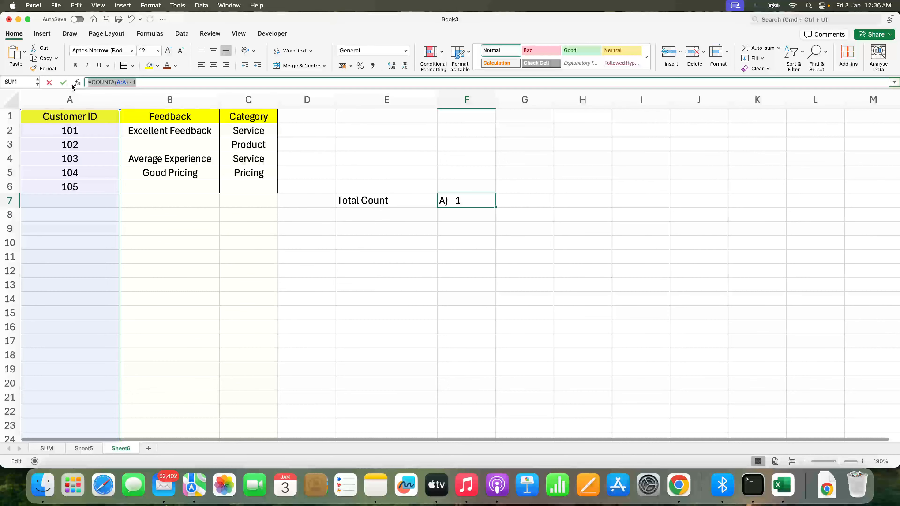
{"action": "key", "text": "Escape"}
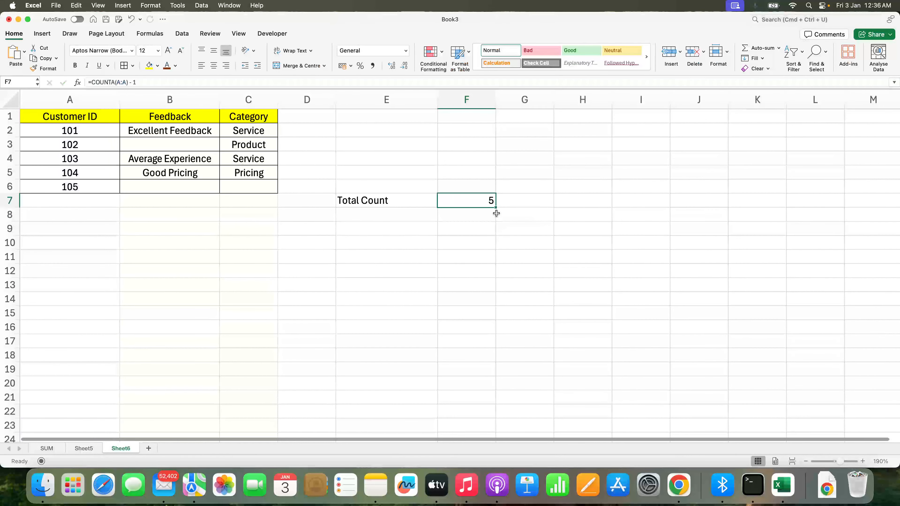
Re-enter F7 as a COUNTA formula over the Customer ID cells A2:A6
{"action": "type", "text": "=counts"}
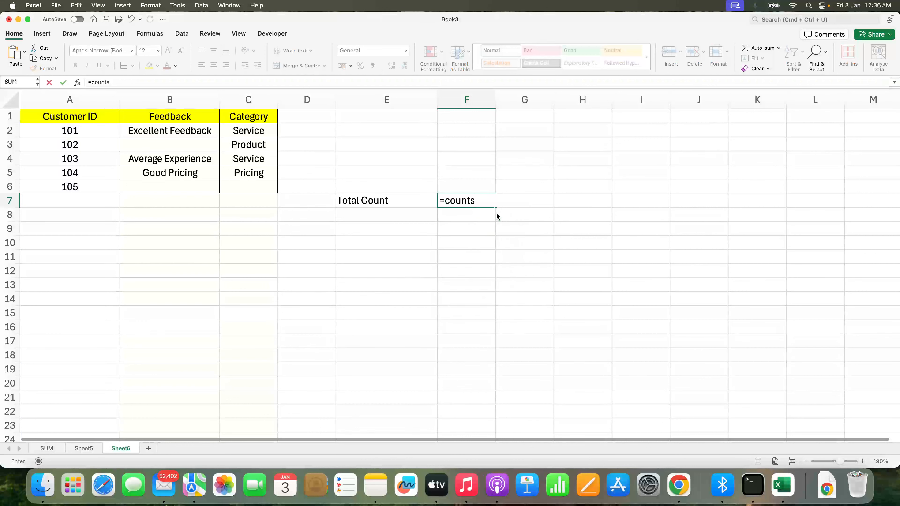
{"action": "key", "text": "BackSpace"}
{"action": "type", "text": "a("}
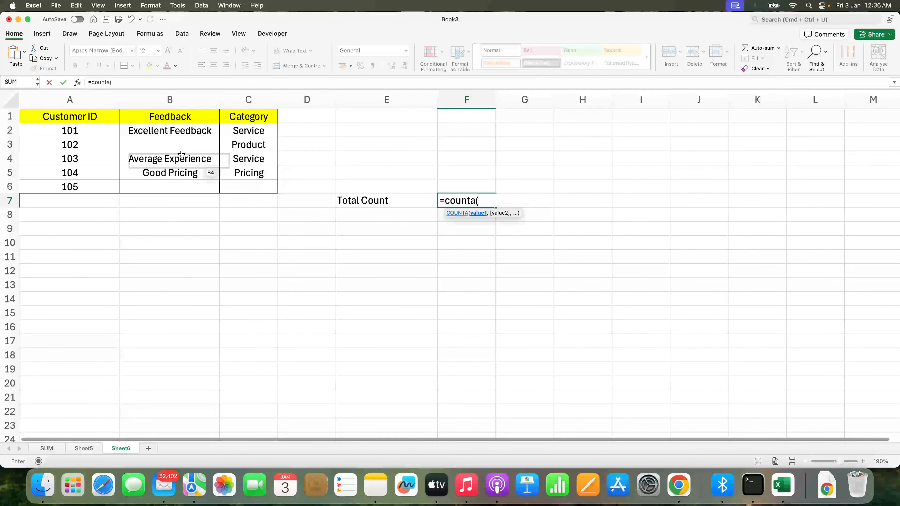
{"action": "left_click_drag", "start_coordinate": [100, 130], "coordinate": [103, 187]}
{"action": "type", "text": ")"}
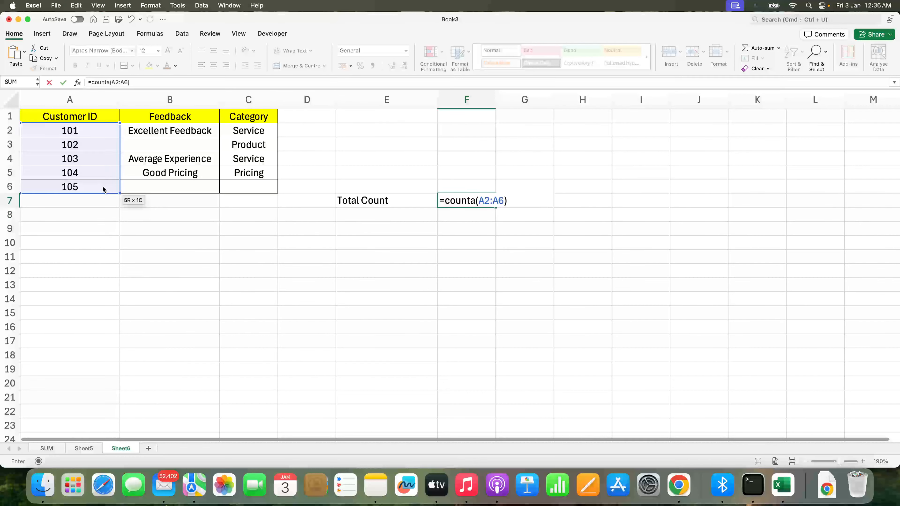
{"action": "key", "text": "Return"}
Label E8 as 'Count Non-Blank customers'
{"action": "key", "text": "Left"}
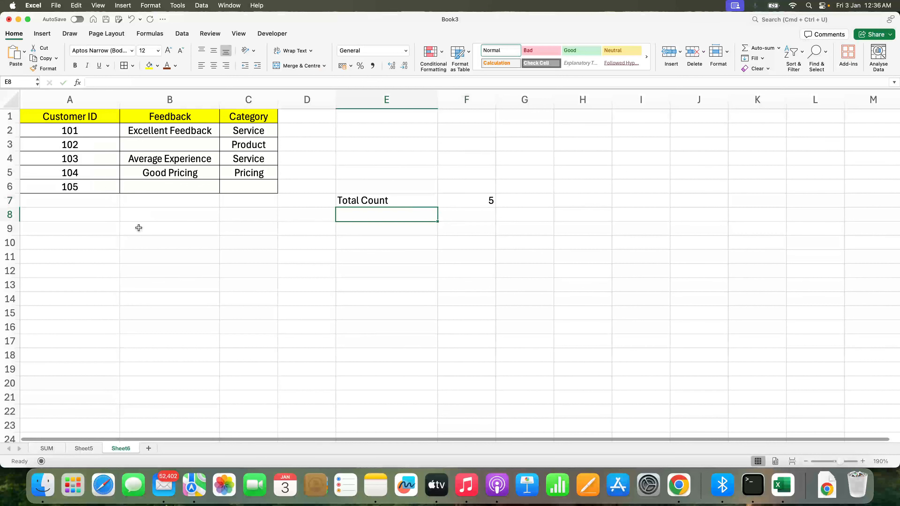
{"action": "type", "text": "Count N"}
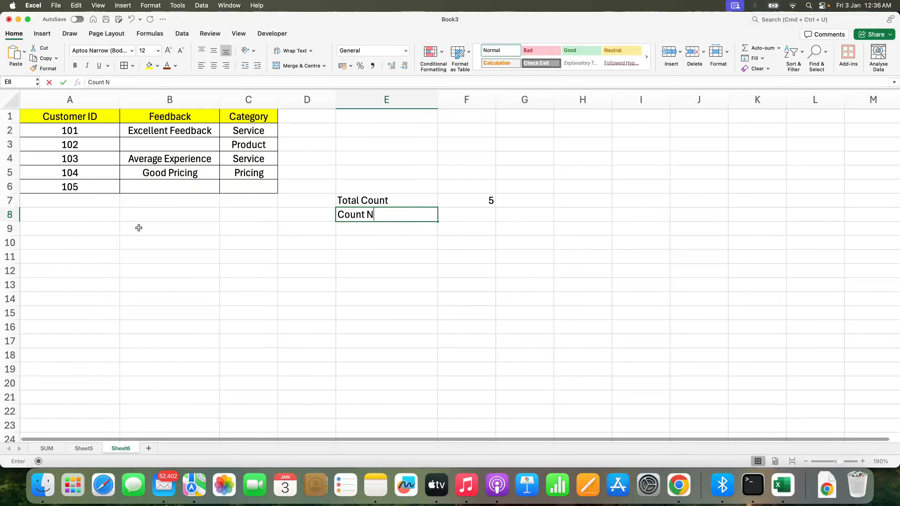
{"action": "type", "text": "on-Blank cust"}
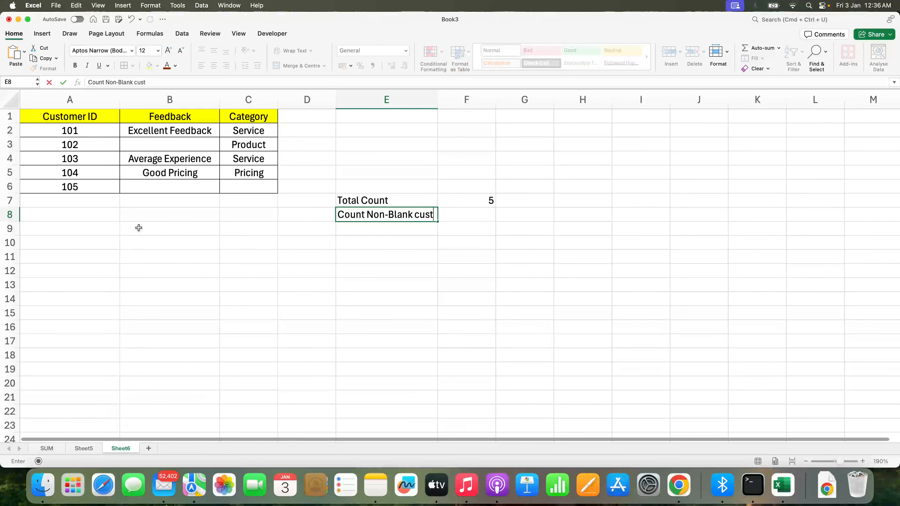
{"action": "type", "text": "omers"}
{"action": "key", "text": "Tab"}
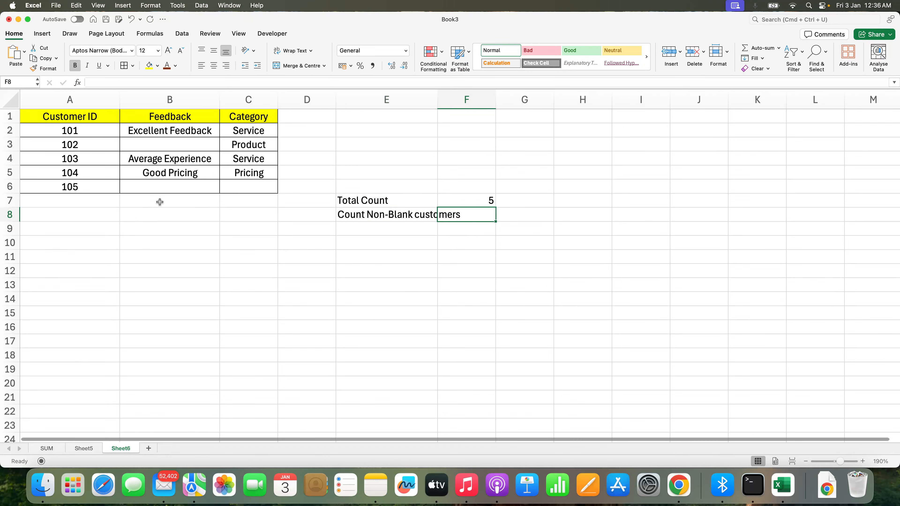
Widen column E and enter a COUNTA formula over A2:A6 in F8
{"action": "left_click_drag", "start_coordinate": [437, 100], "coordinate": [465, 100]}
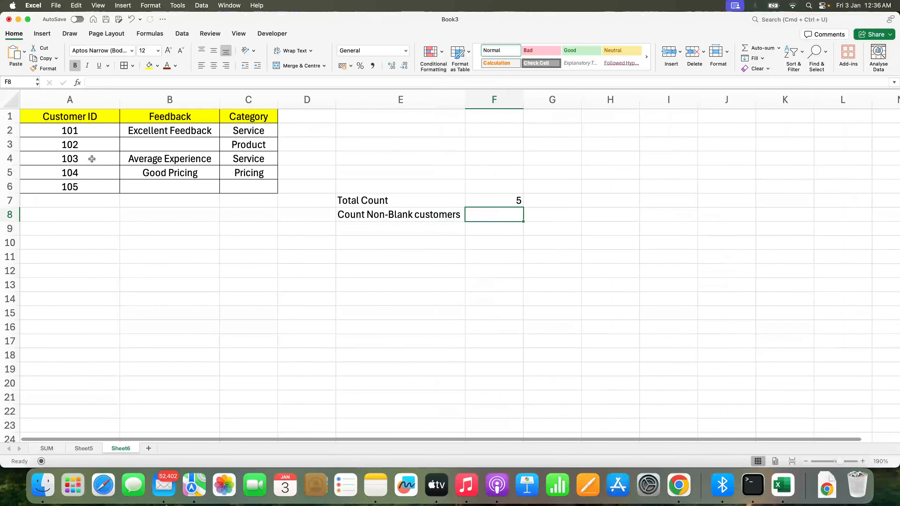
{"action": "type", "text": "=countA"}
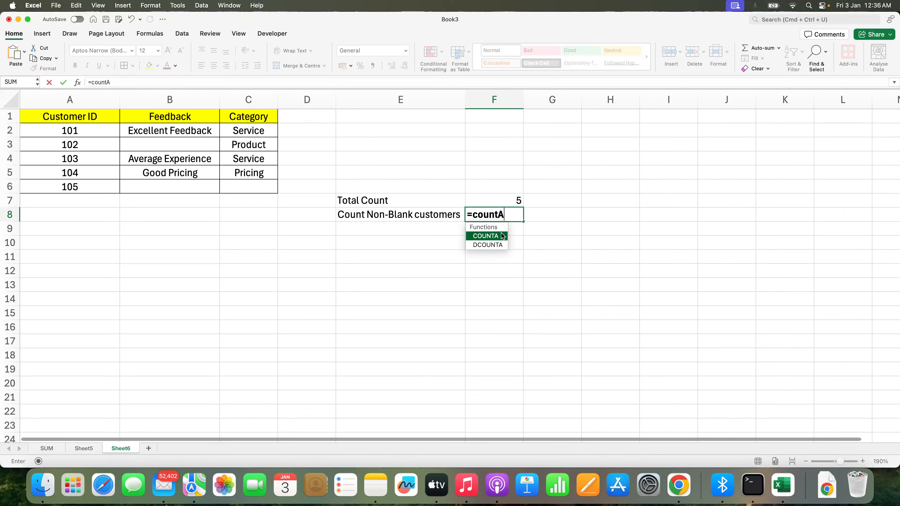
{"action": "type", "text": "("}
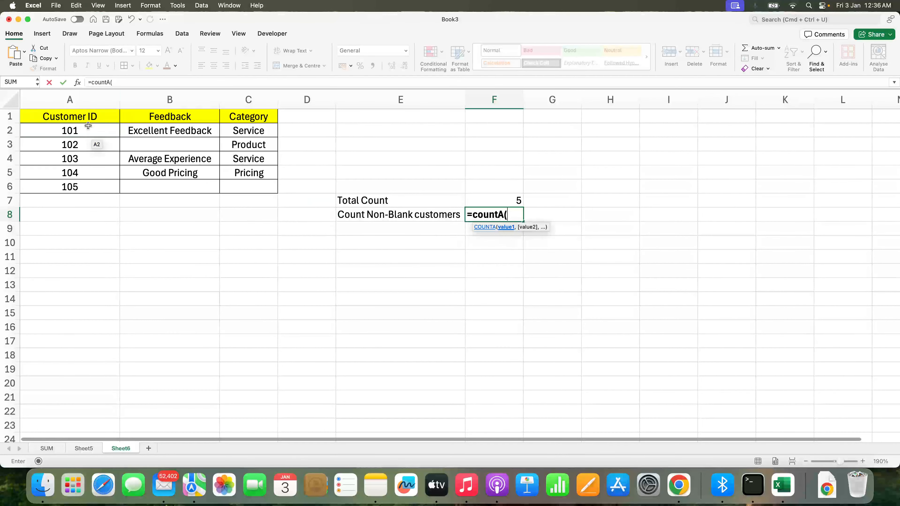
{"action": "left_click_drag", "start_coordinate": [89, 132], "coordinate": [90, 186]}
{"action": "type", "text": ")"}
{"action": "key", "text": "Return"}
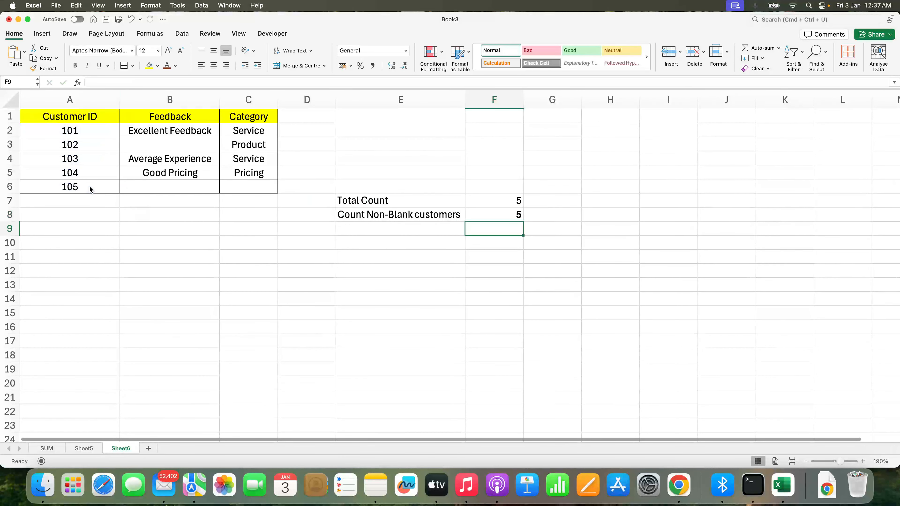
{"action": "key", "text": "Up"}
Label E9 as 'Count Non-Blank Category'
{"action": "key", "text": "Left"}
{"action": "key", "text": "Down"}
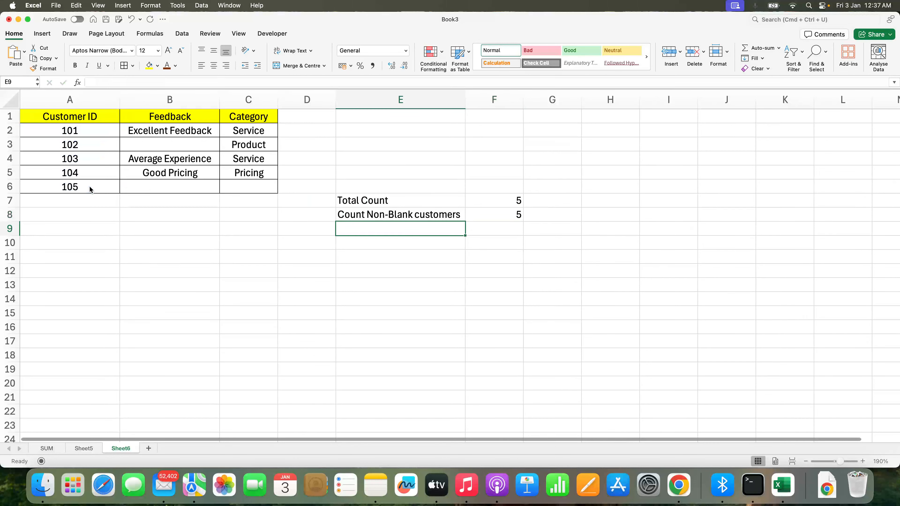
{"action": "type", "text": "Count Non-Blank "}
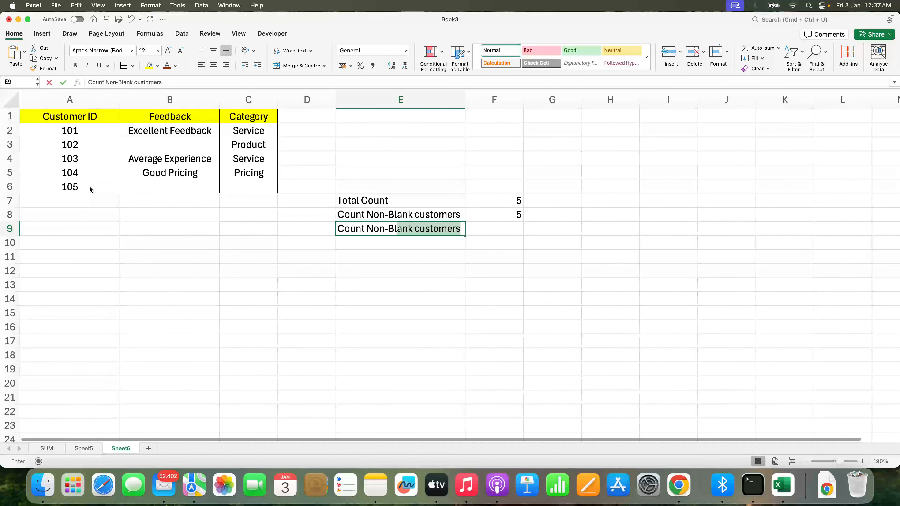
{"action": "type", "text": "Ctag"}
{"action": "key", "text": "BackSpace"}
{"action": "key", "text": "BackSpace"}
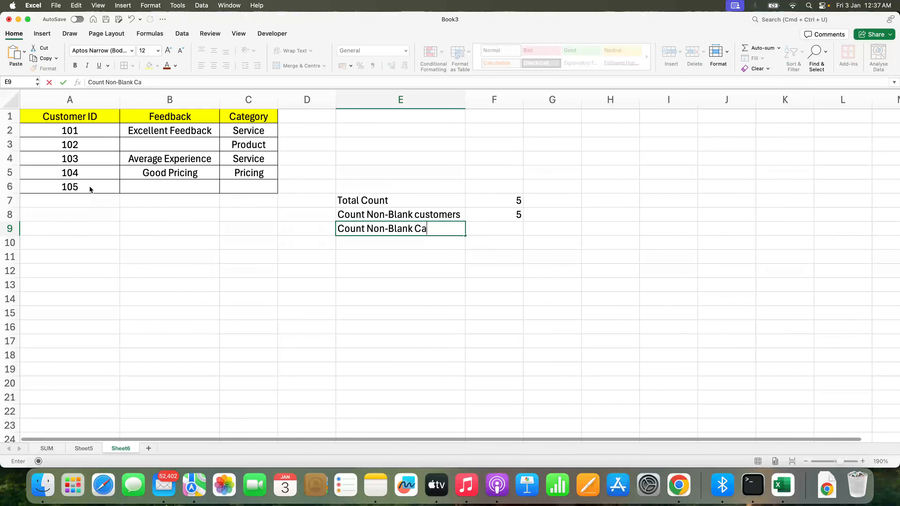
{"action": "type", "text": "tegory"}
{"action": "key", "text": "Return"}
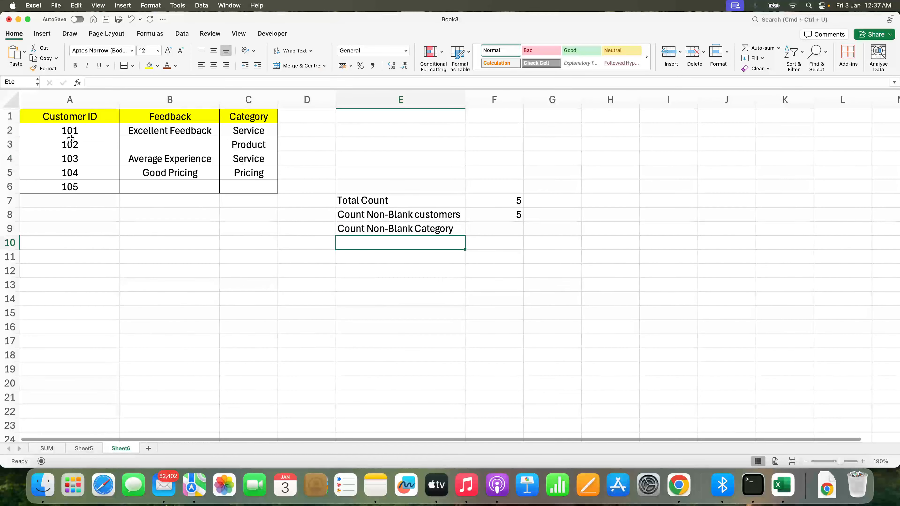
In F9, enter a COUNTA formula over the Feedback cells B2:B6
{"action": "left_click_drag", "start_coordinate": [174, 131], "coordinate": [172, 186]}
{"action": "left_click", "coordinate": [172, 185]}
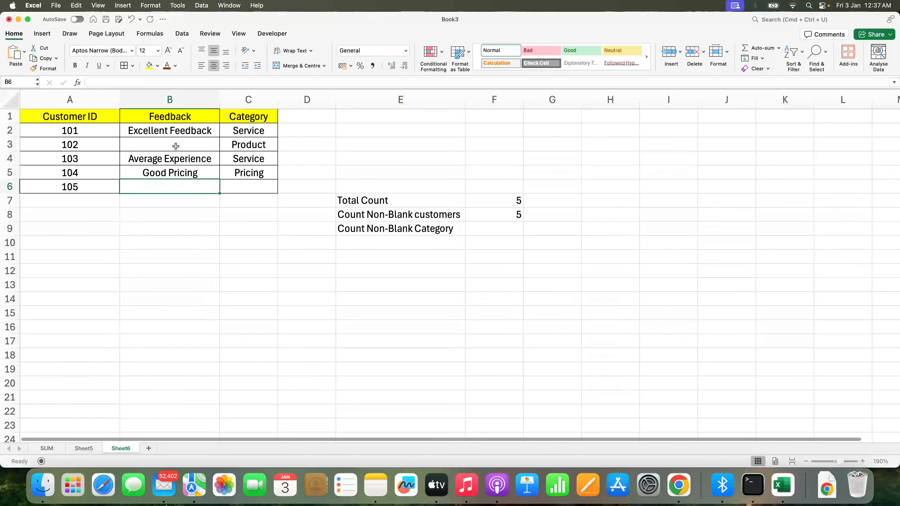
{"action": "left_click_drag", "start_coordinate": [172, 133], "coordinate": [174, 186]}
{"action": "left_click", "coordinate": [477, 242]}
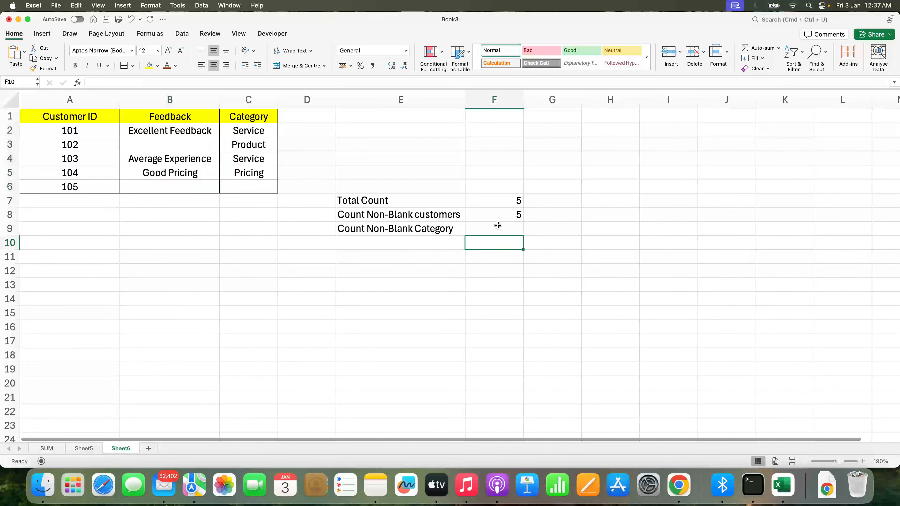
{"action": "left_click", "coordinate": [498, 227]}
{"action": "type", "text": "=count"}
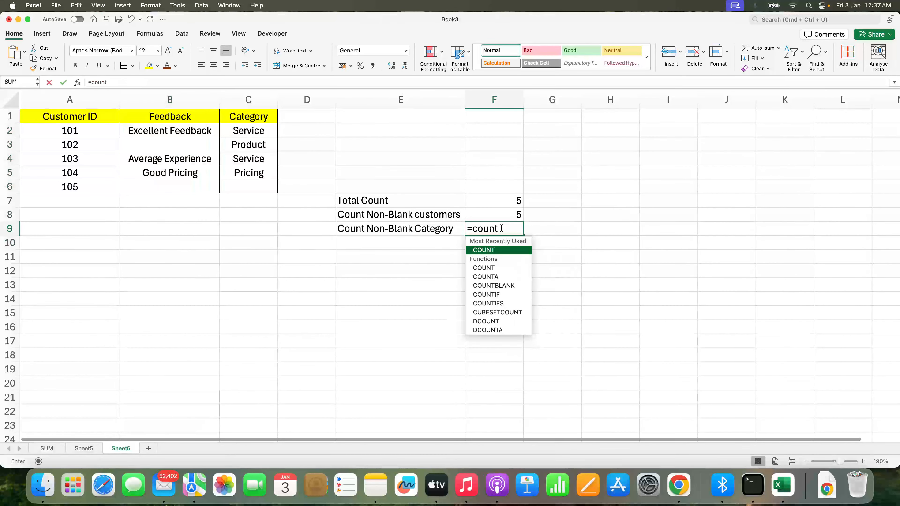
{"action": "type", "text": "A("}
{"action": "left_click_drag", "start_coordinate": [212, 132], "coordinate": [207, 180]}
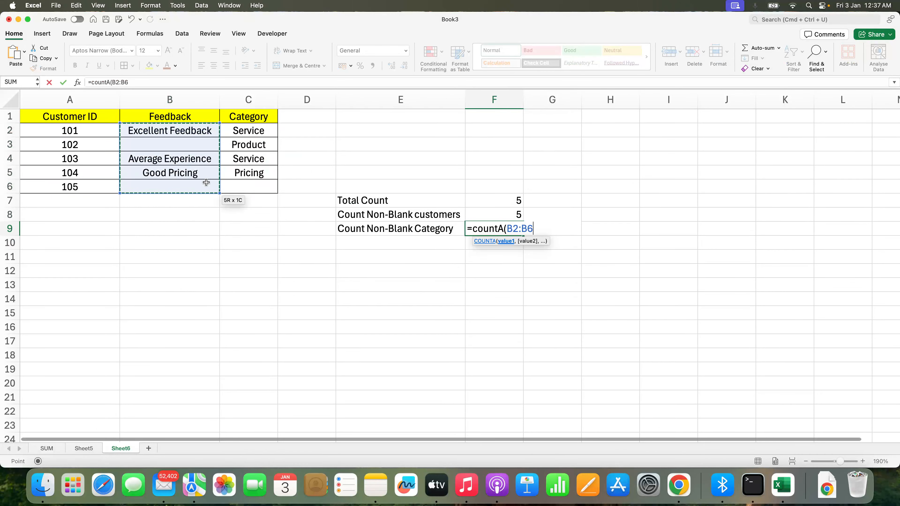
{"action": "key", "text": "Return"}
{"action": "key", "text": "Up"}
{"action": "key", "text": "Down"}
Label E10 as 'Count Non-Blank Category'
{"action": "key", "text": "Left"}
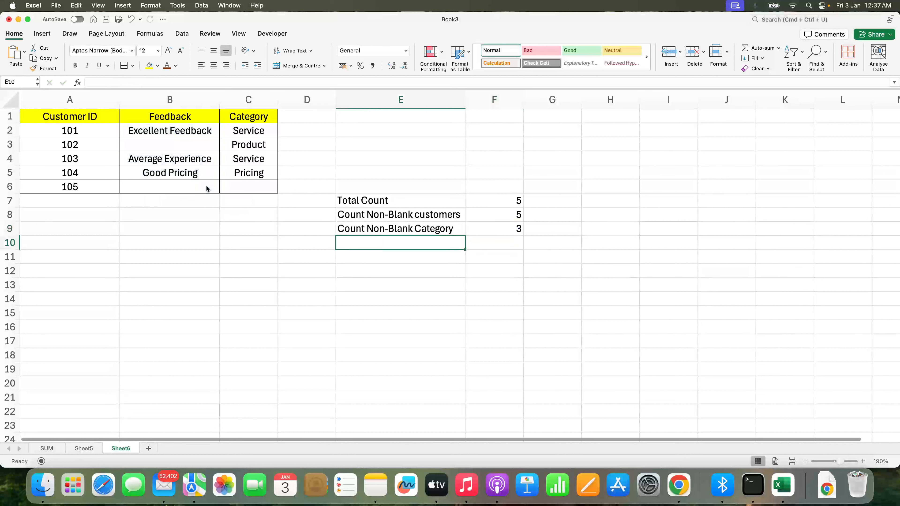
{"action": "type", "text": "COunt"}
{"action": "key", "text": "BackSpace"}
{"action": "key", "text": "BackSpace"}
{"action": "key", "text": "BackSpace"}
{"action": "key", "text": "BackSpace"}
{"action": "type", "text": "o"}
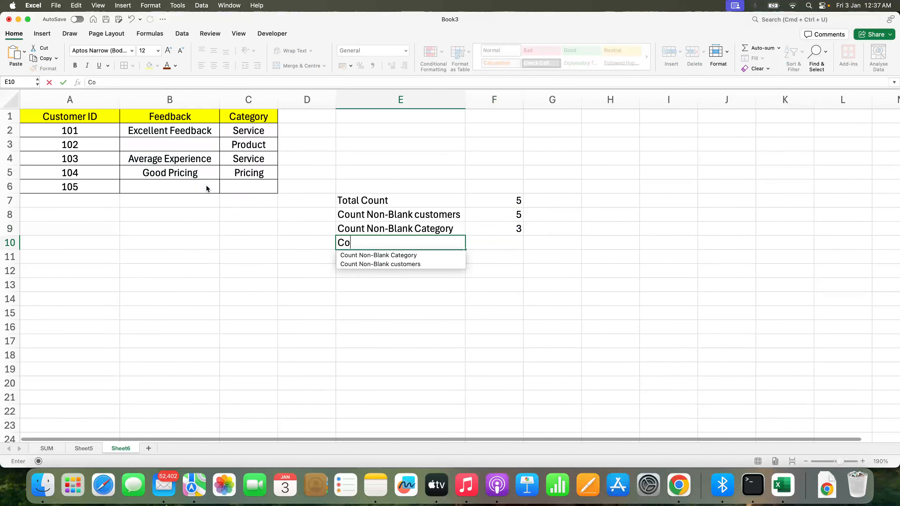
{"action": "type", "text": "unt Non-blank Category"}
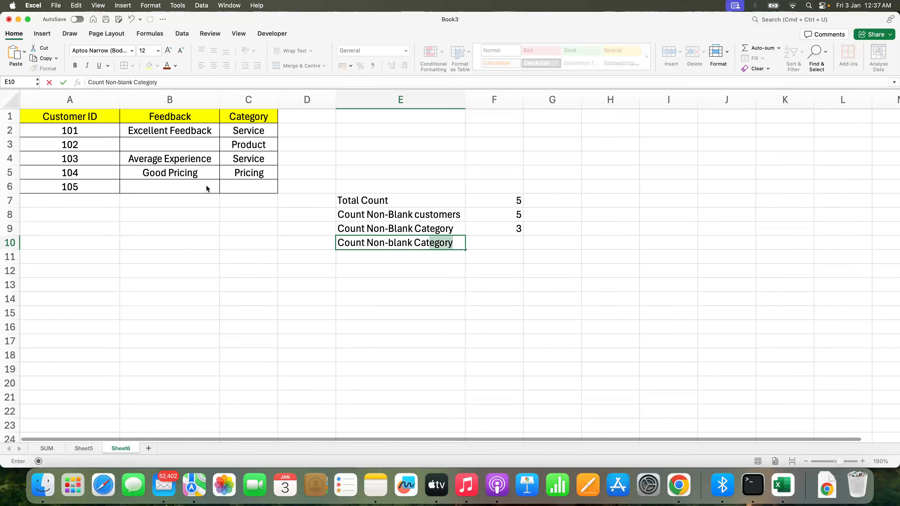
{"action": "key", "text": "Return"}
Rename the E9 label to 'Count Non-Blank Feedback'
{"action": "left_click", "coordinate": [415, 229]}
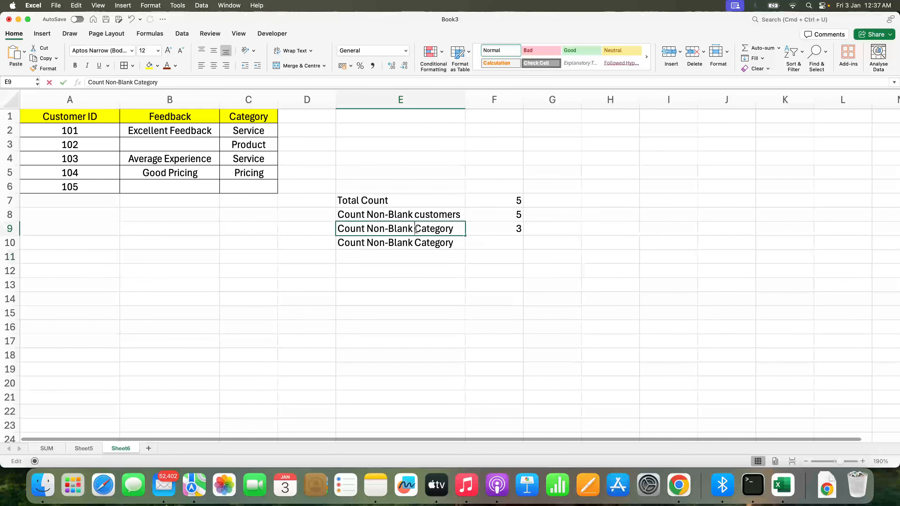
{"action": "double_click", "coordinate": [430, 229]}
{"action": "type", "text": "Feedbac"}
{"action": "key", "text": "Tab"}
In F10, enter a COUNTA formula over the Category cells C2:C6
{"action": "key", "text": "Down"}
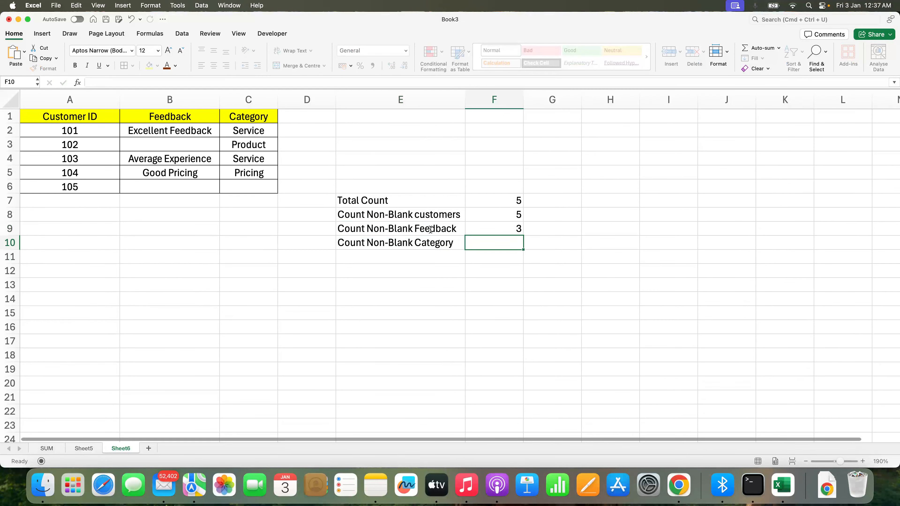
{"action": "type", "text": "=count"}
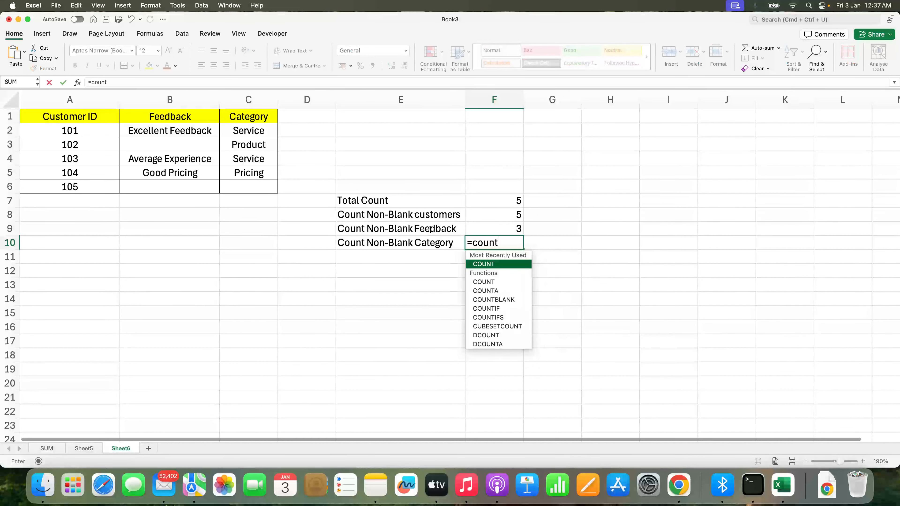
{"action": "type", "text": "A("}
{"action": "left_click_drag", "start_coordinate": [262, 132], "coordinate": [262, 188]}
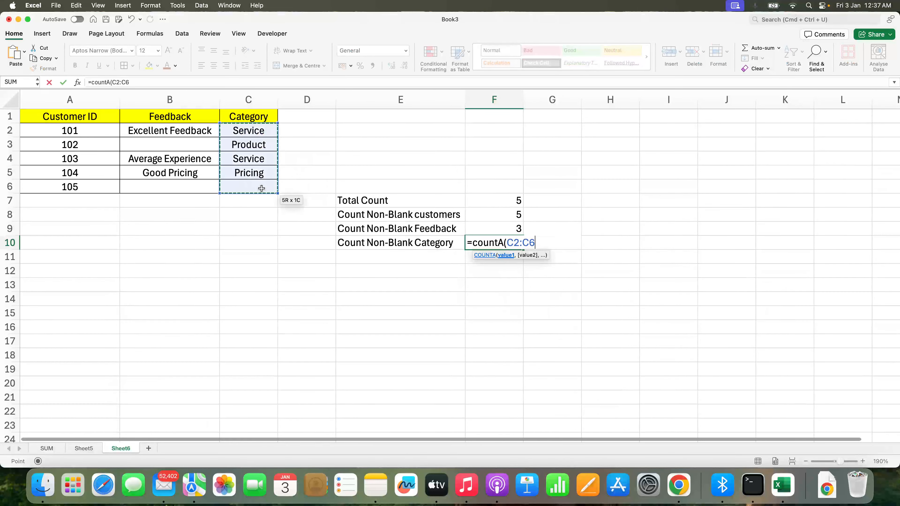
{"action": "key", "text": "Return"}
Review the COUNTA formulas in cells F8 to F10
{"action": "key", "text": "Up"}
{"action": "key", "text": "Up"}
{"action": "key", "text": "Up"}
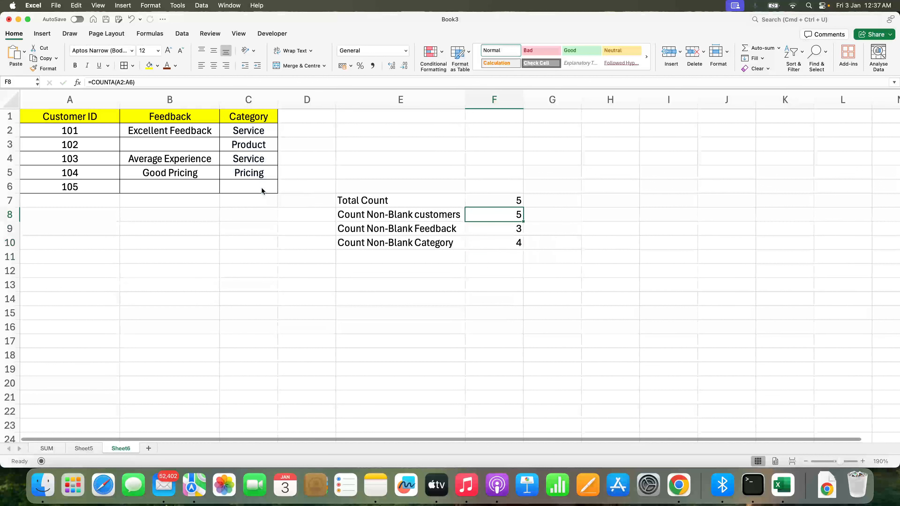
{"action": "key", "text": "Down"}
{"action": "key", "text": "Down"}
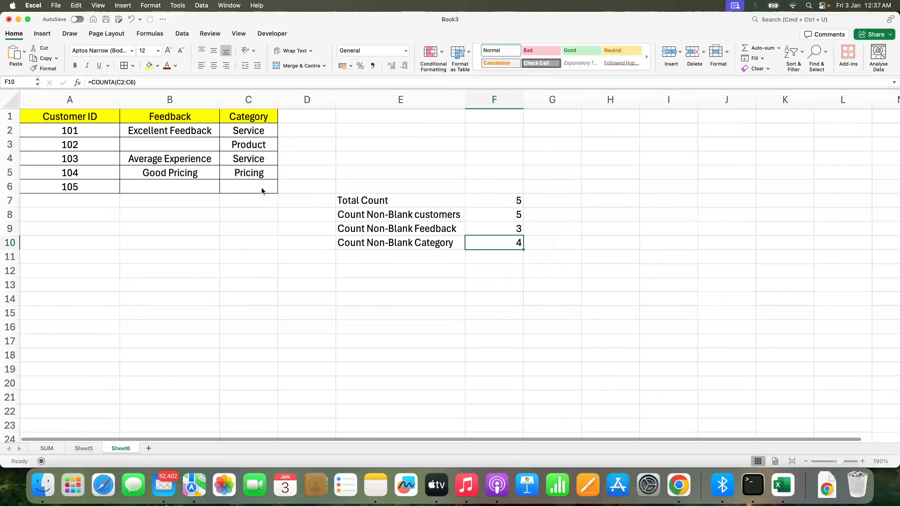
{"action": "key", "text": "Up"}
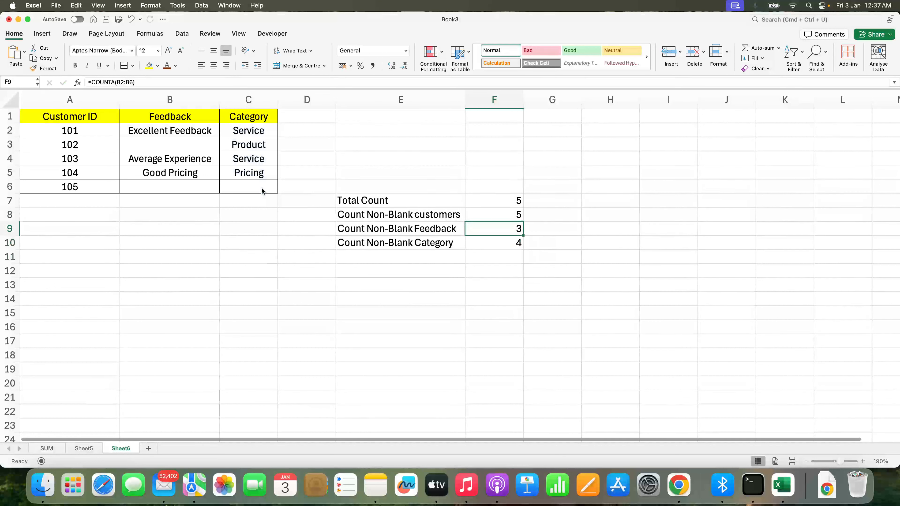